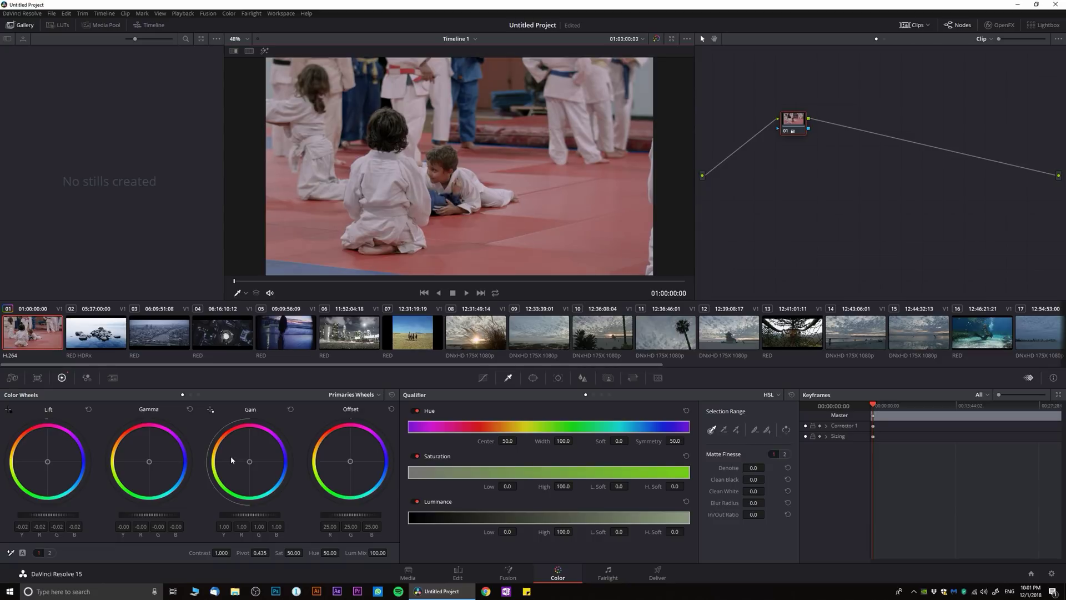
# Step: Add serial corrector nodes after node 01 with Alt+S to lengthen the judo clip's node chain
pyautogui.hotkey('alt', 's')
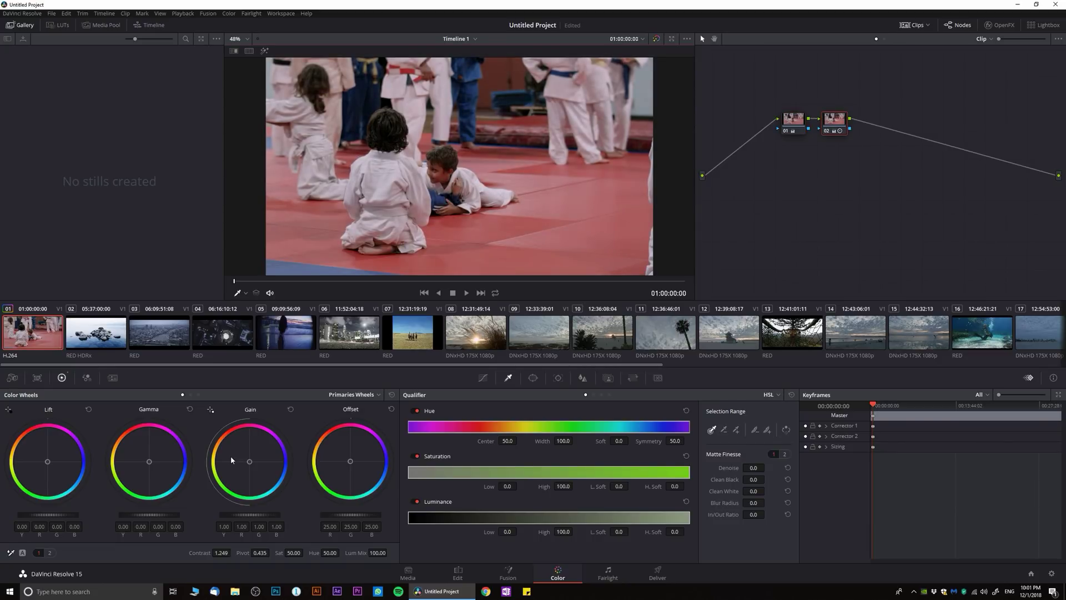
pyautogui.hotkey('alt', 's')
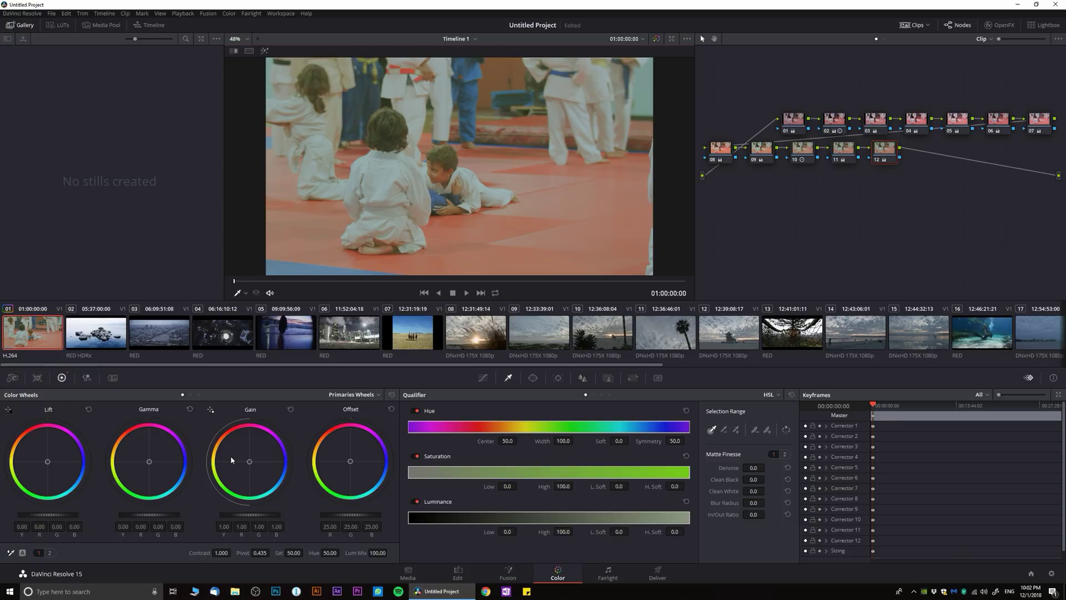
# Step: Select every timeline clip and copy clip 01's twelve-node grade onto all of them
pyautogui.scroll(-5, 651, 340)
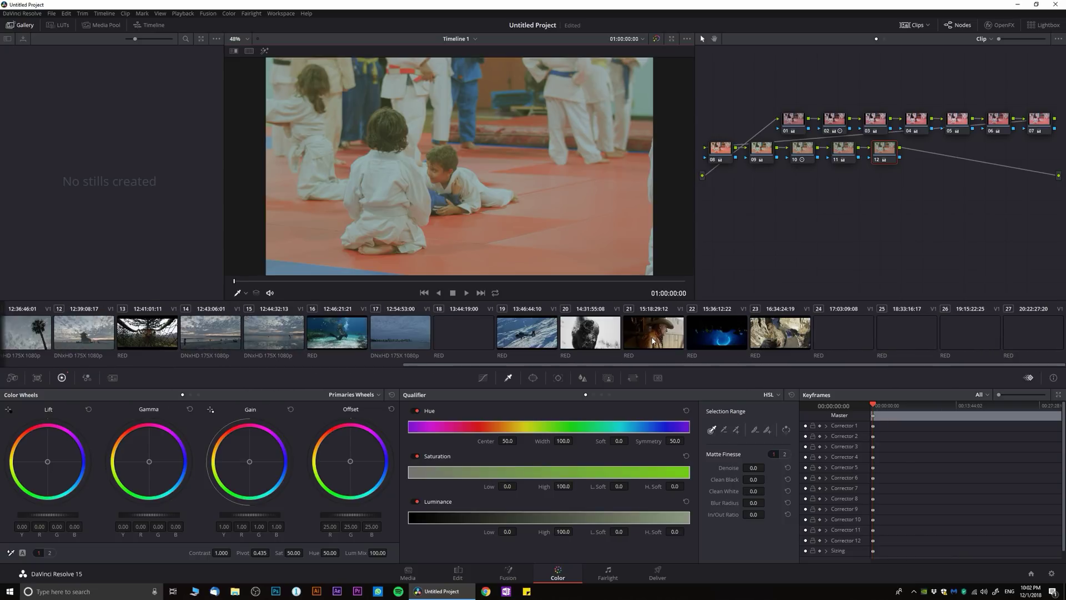
pyautogui.hotkey('ctrl', 'a')
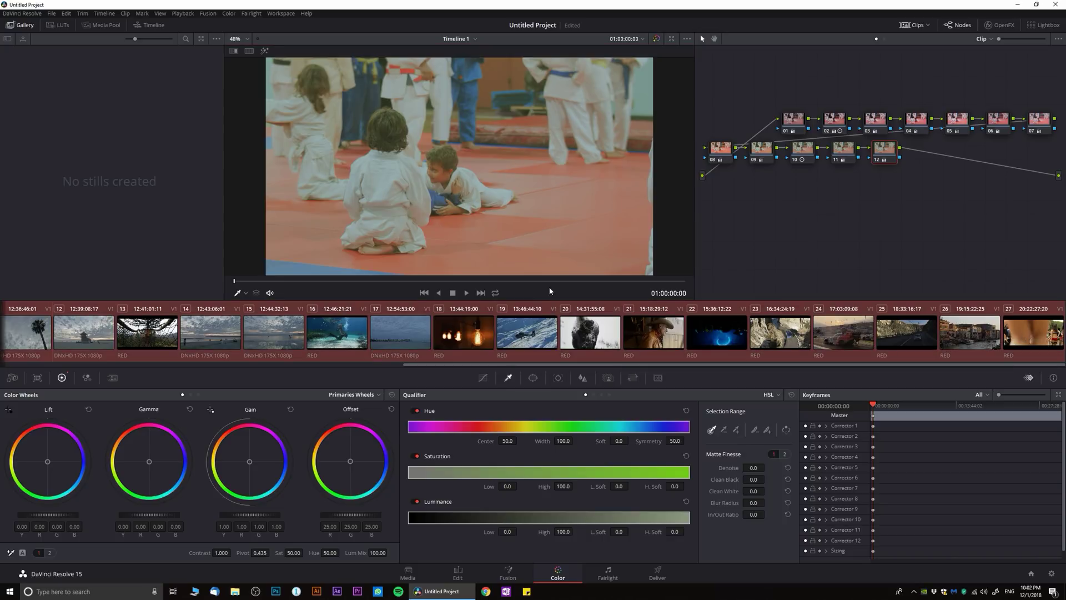
pyautogui.scroll(5, 311, 333)
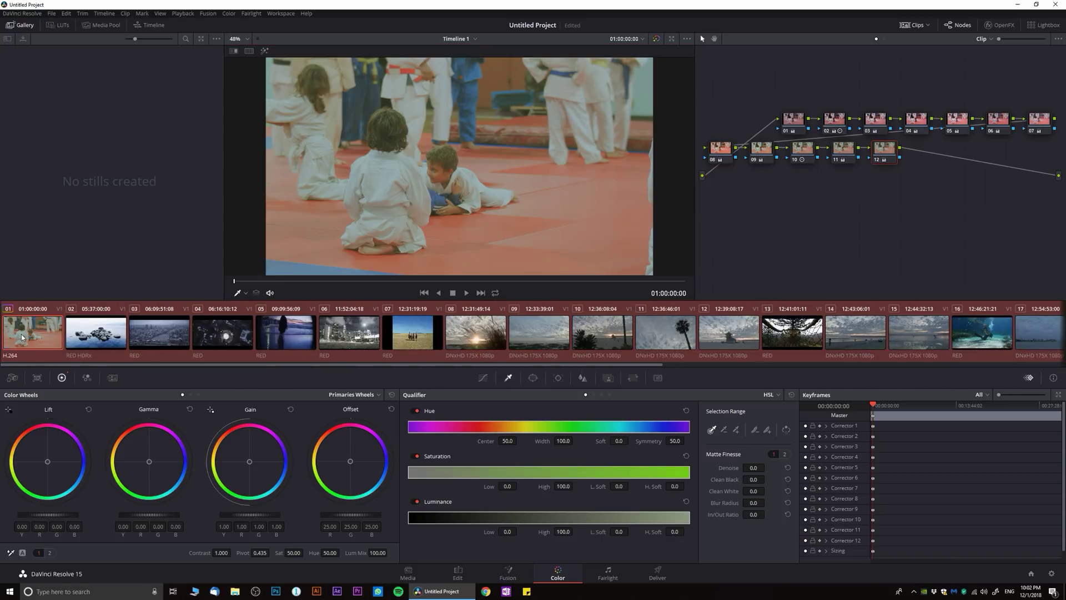
pyautogui.click(54, 336)
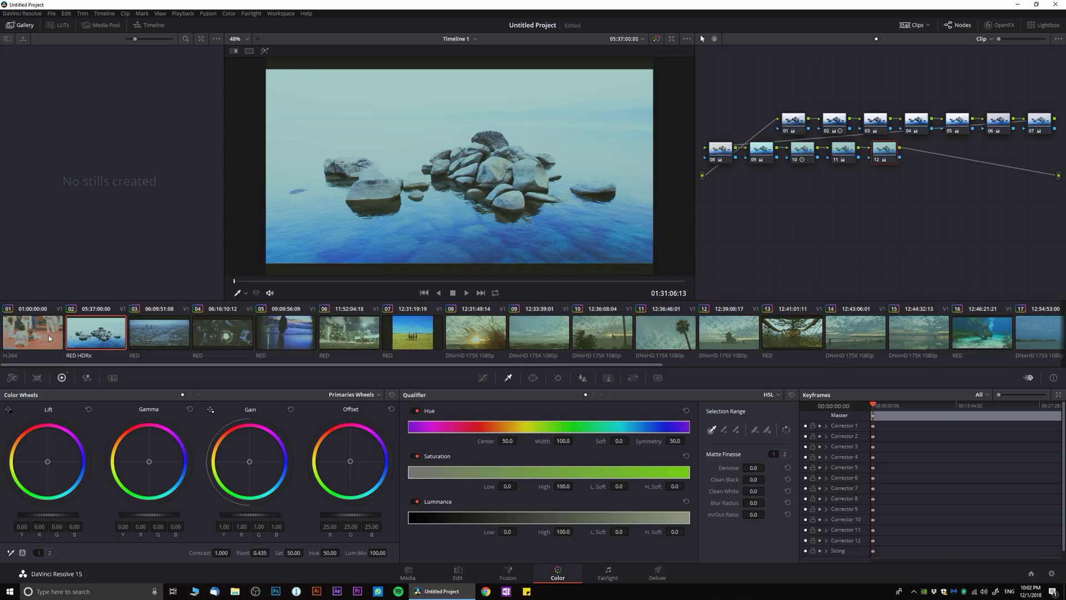
# Step: Play the judo clip from a later point with the playback audio muted
pyautogui.click(255, 281)
pyautogui.press('space')
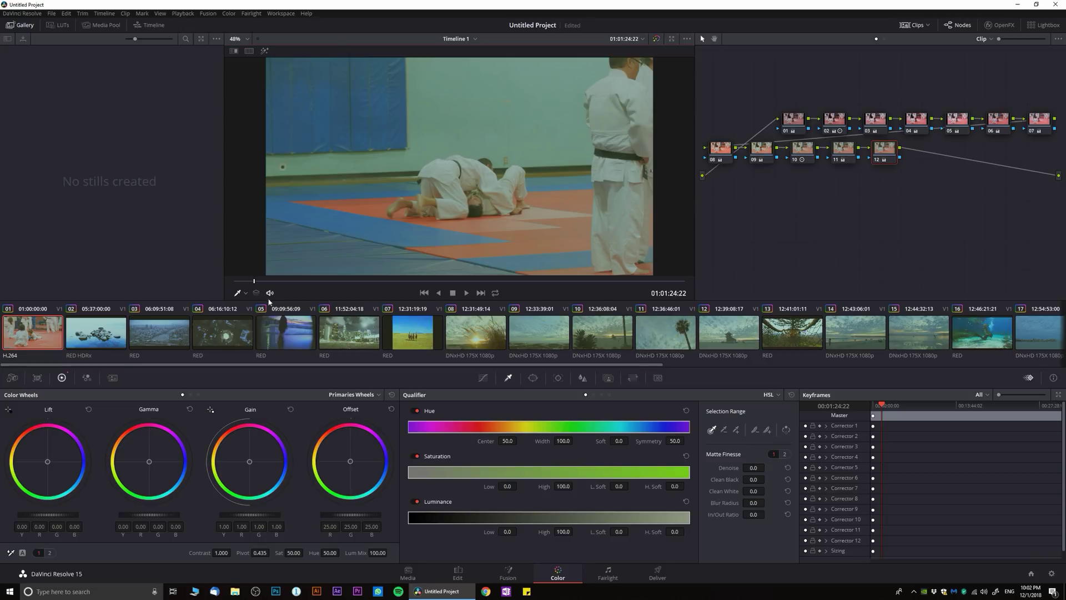
pyautogui.click(269, 292)
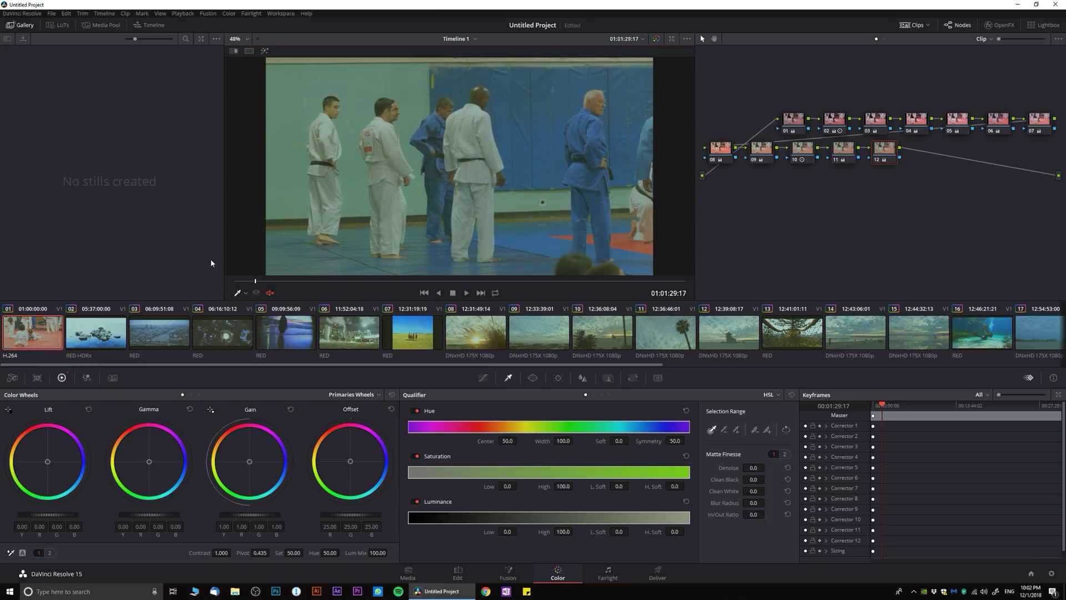
# Step: Play through the graded clips from clip 02 to the cloudy beach clip 09
pyautogui.press('Down')
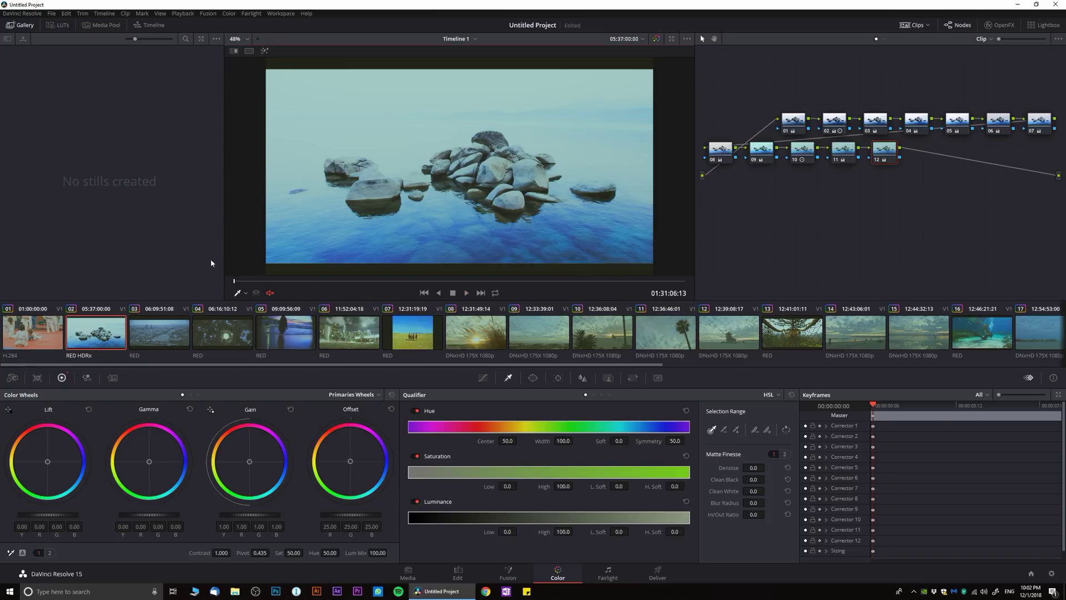
pyautogui.press('space')
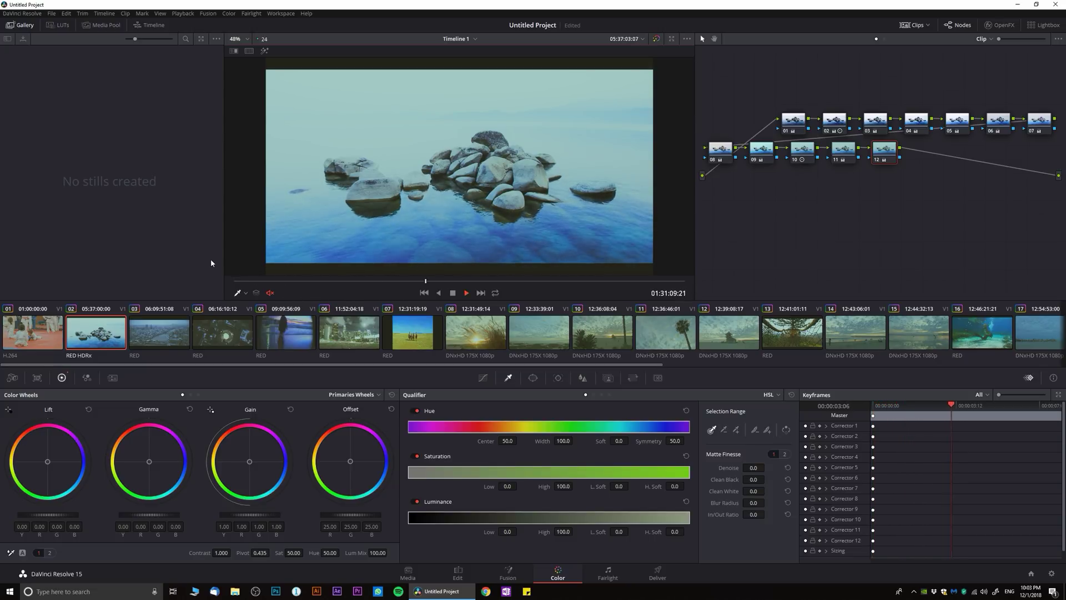
pyautogui.press('space')
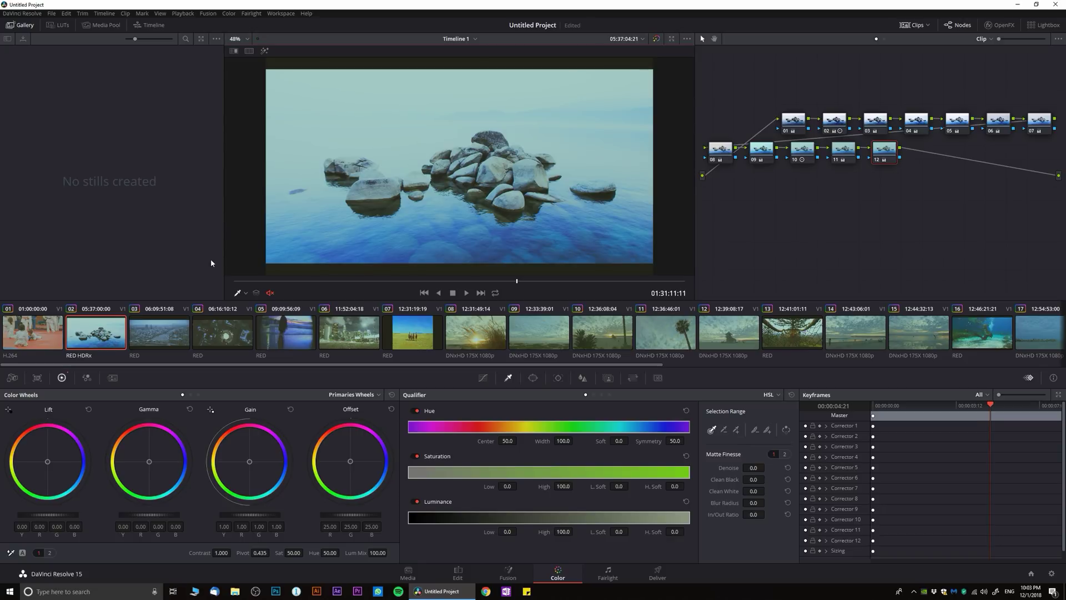
pyautogui.press('Down')
pyautogui.press('space')
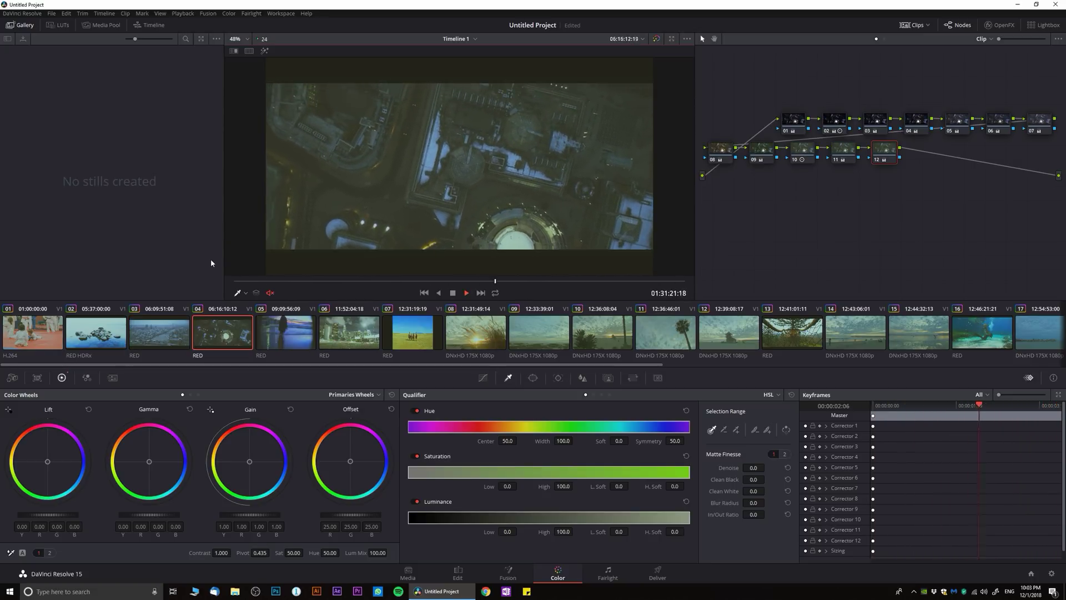
pyautogui.press('space')
pyautogui.press('Down')
pyautogui.press('Down')
pyautogui.press('Down')
pyautogui.press('Down')
pyautogui.press('Down')
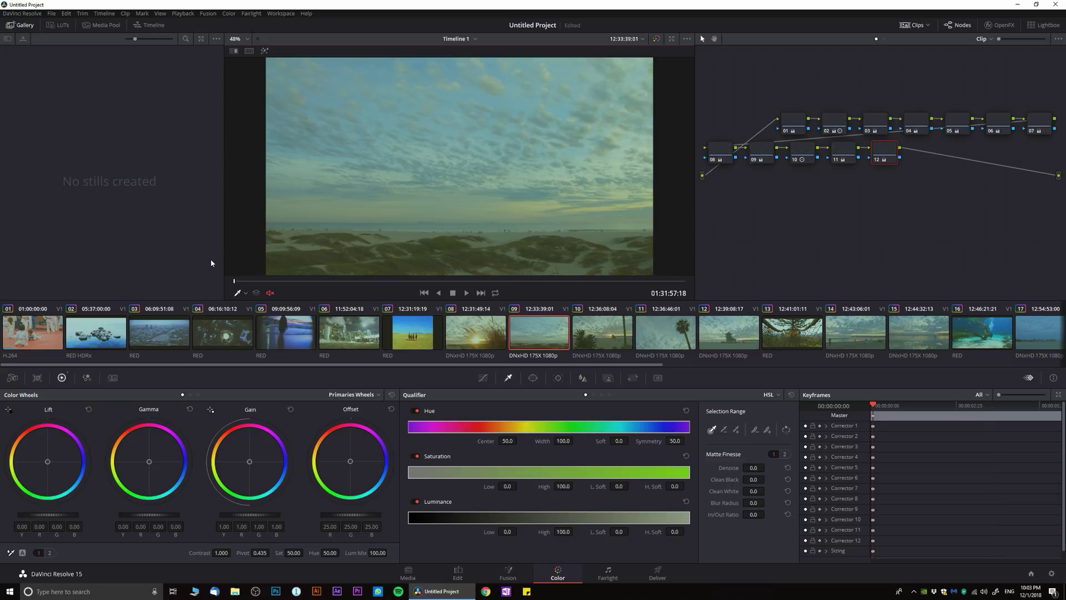
pyautogui.press('space')
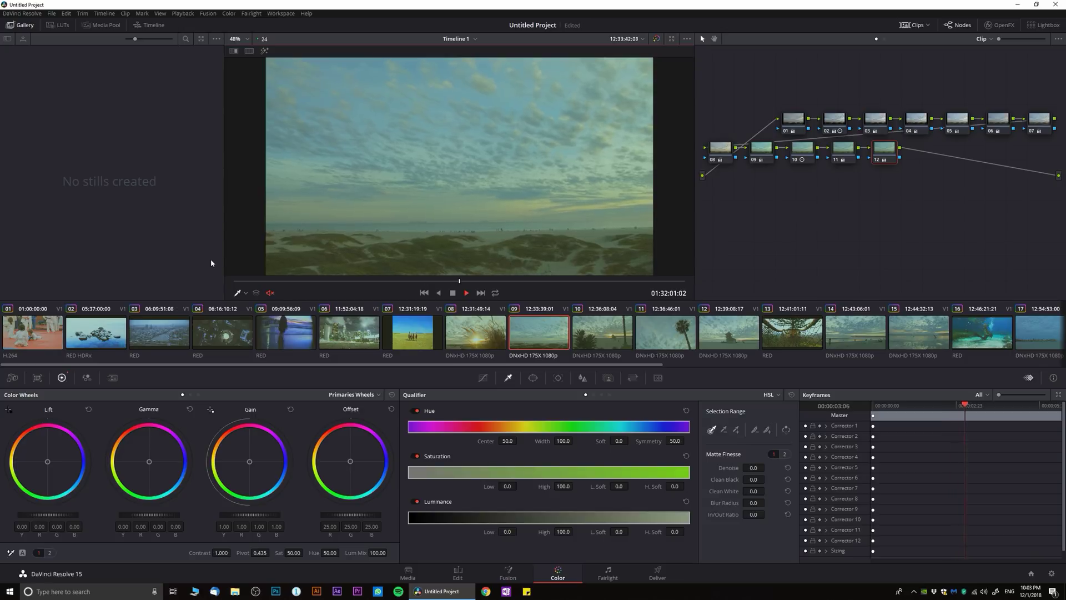
pyautogui.press('space')
# Step: Change the timeline resolution to 4096 x 2160 DCI and save the project settings
pyautogui.click(565, 111)
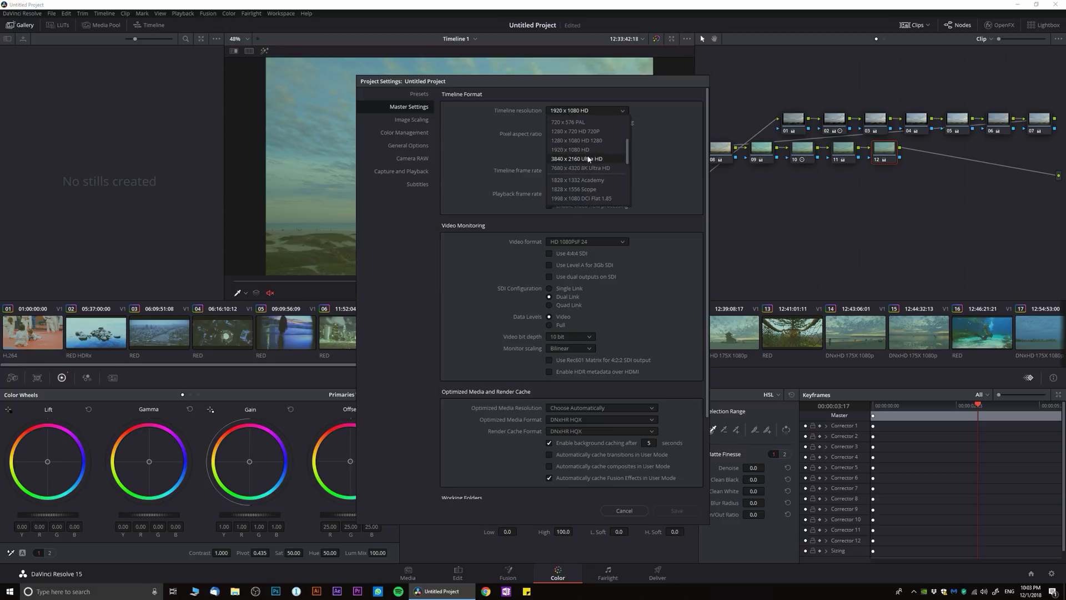
pyautogui.scroll(-5, 588, 162)
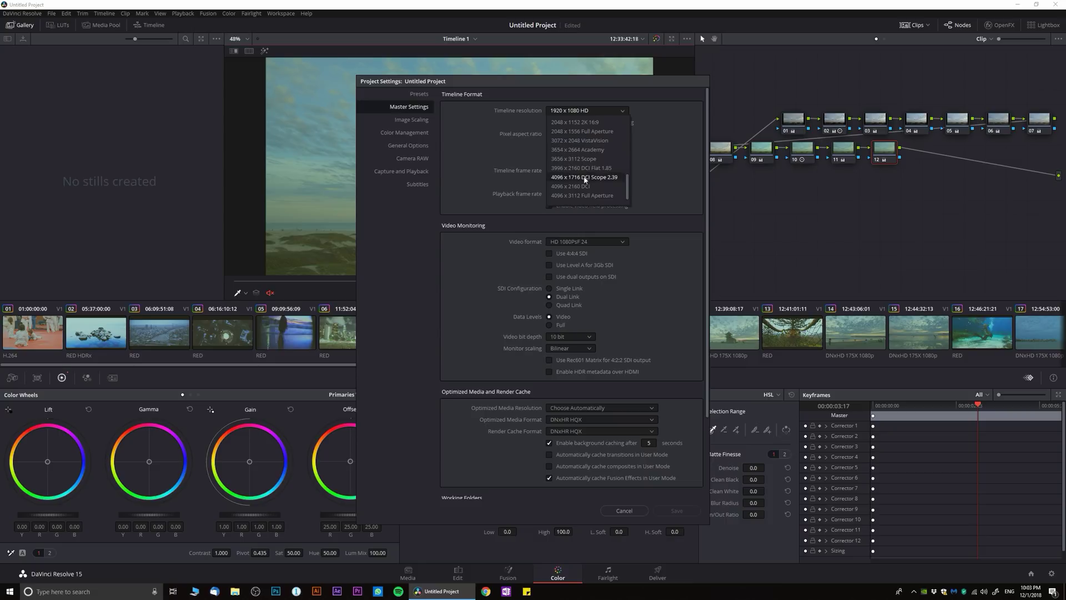
pyautogui.click(583, 186)
pyautogui.click(677, 510)
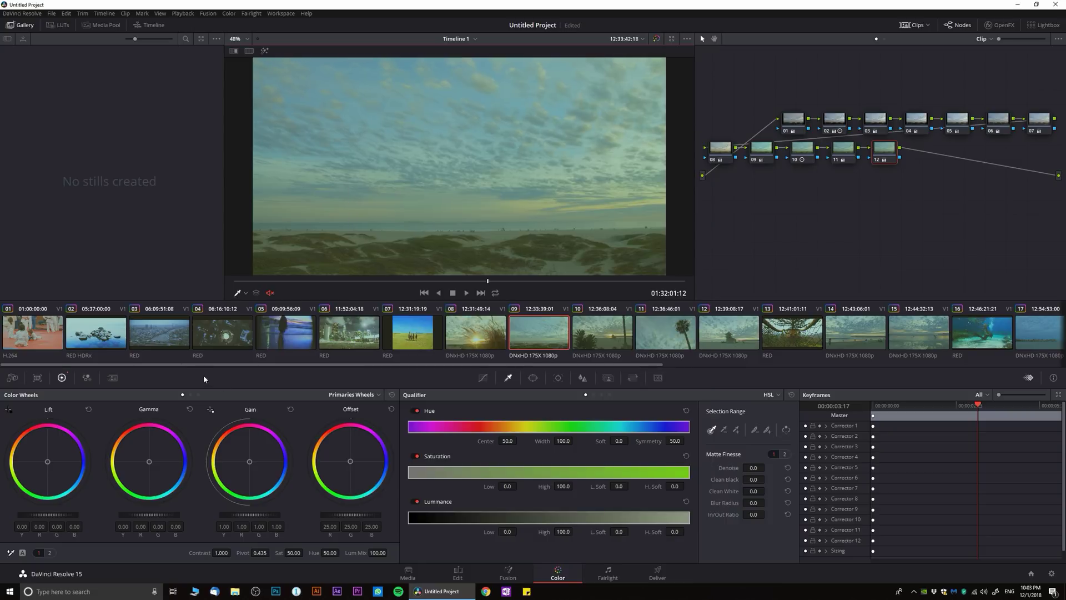
# Step: Review the judo clip and clip 02 at the new resolution, scrubbing through the judo clip
pyautogui.click(43, 327)
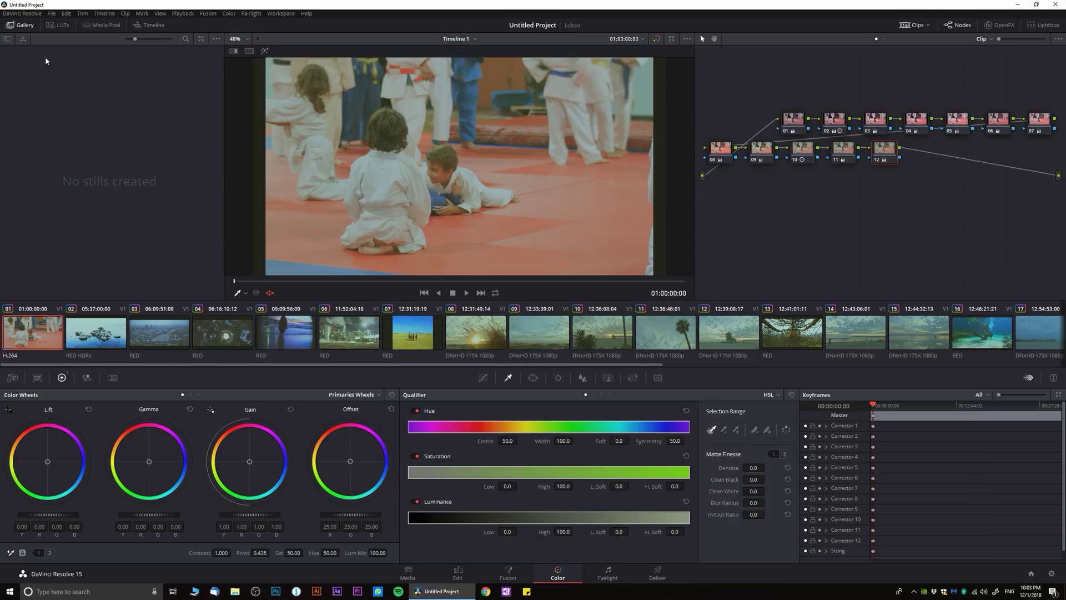
pyautogui.press('space')
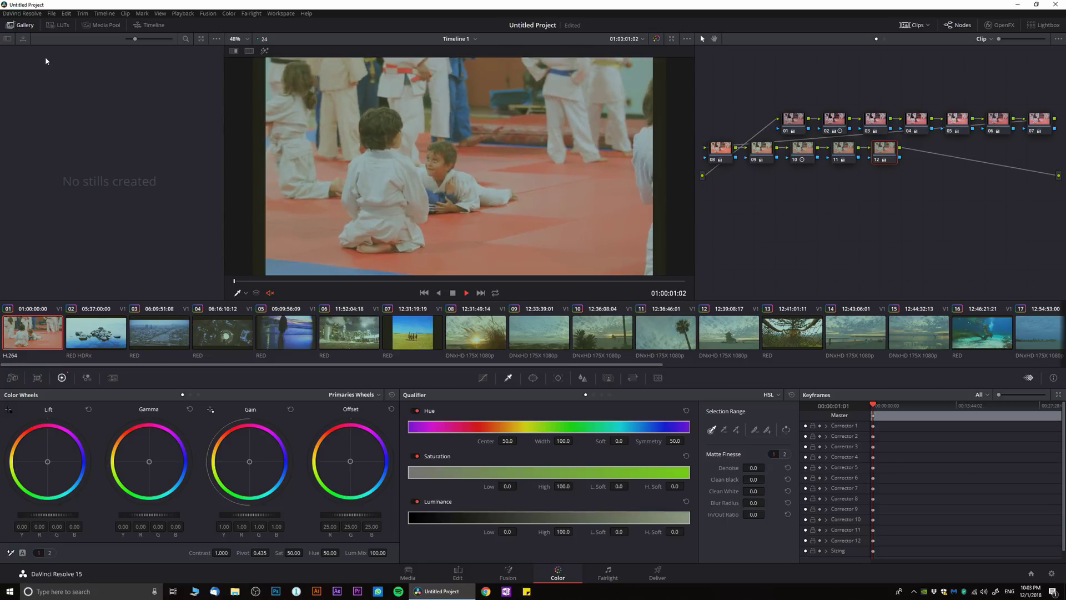
pyautogui.press('space')
pyautogui.press('Down')
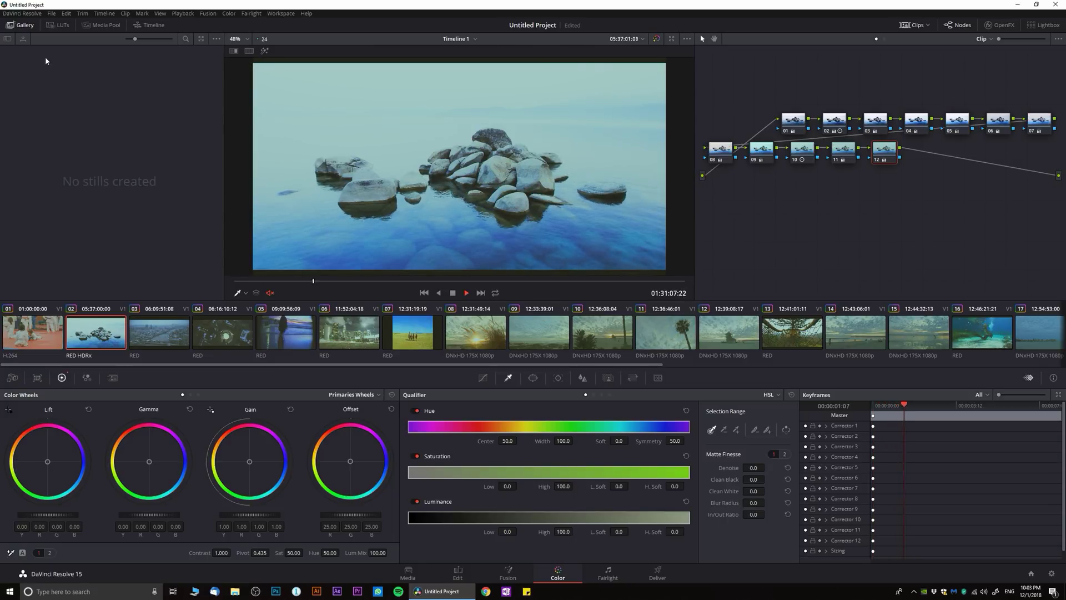
pyautogui.press('space')
pyautogui.press('Up')
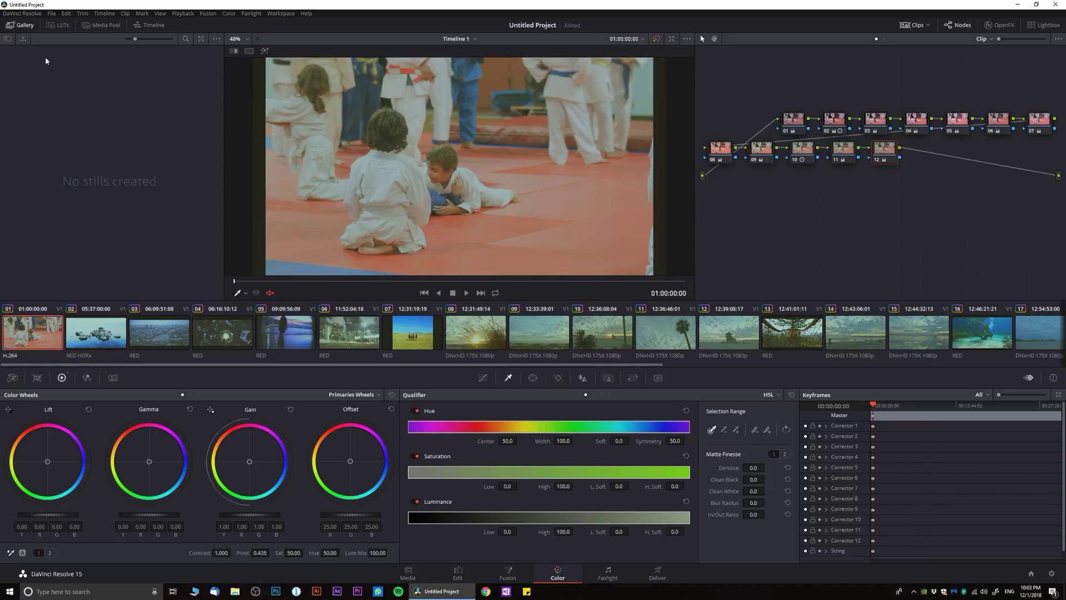
pyautogui.moveTo(293, 283); pyautogui.dragTo(602, 280)
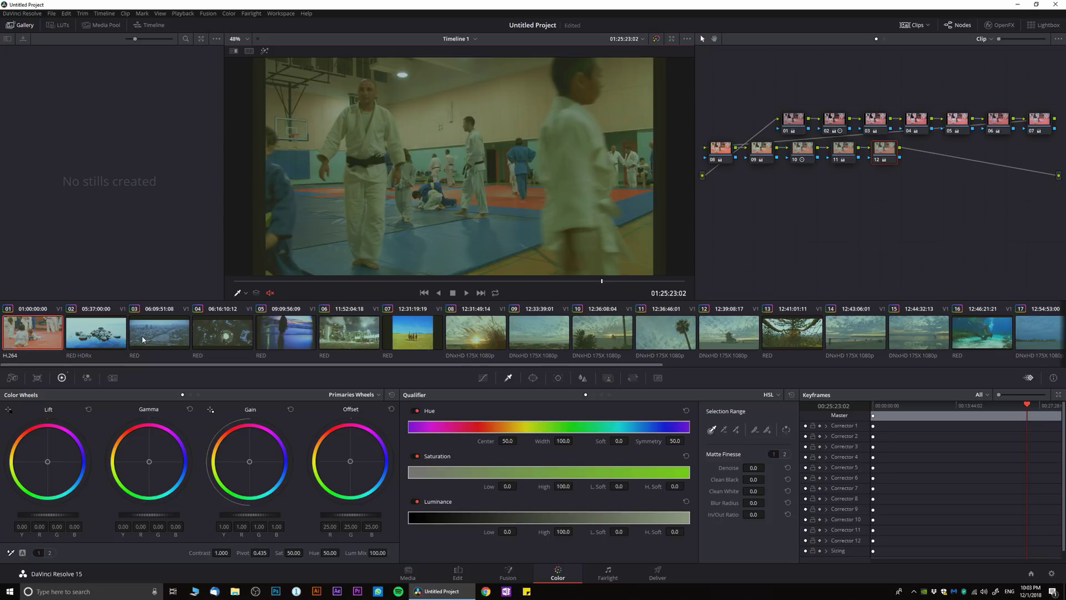
# Step: Play the city clip 03 and the grass sunset clip 08, then bring up Project Settings
pyautogui.click(142, 339)
pyautogui.press('space')
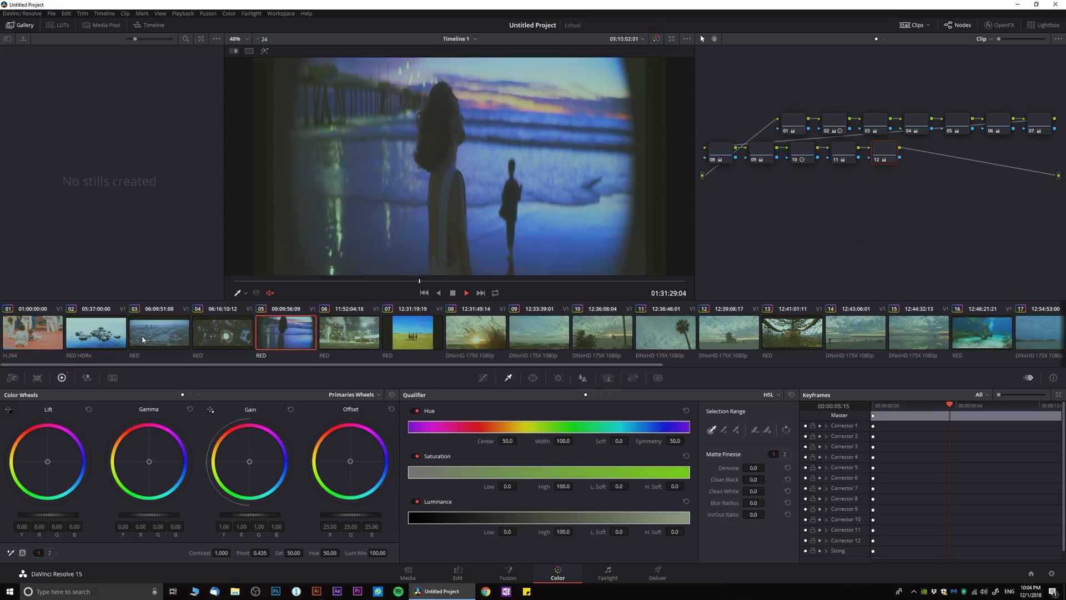
pyautogui.press('space')
pyautogui.press('Down')
pyautogui.press('Down')
pyautogui.press('Down')
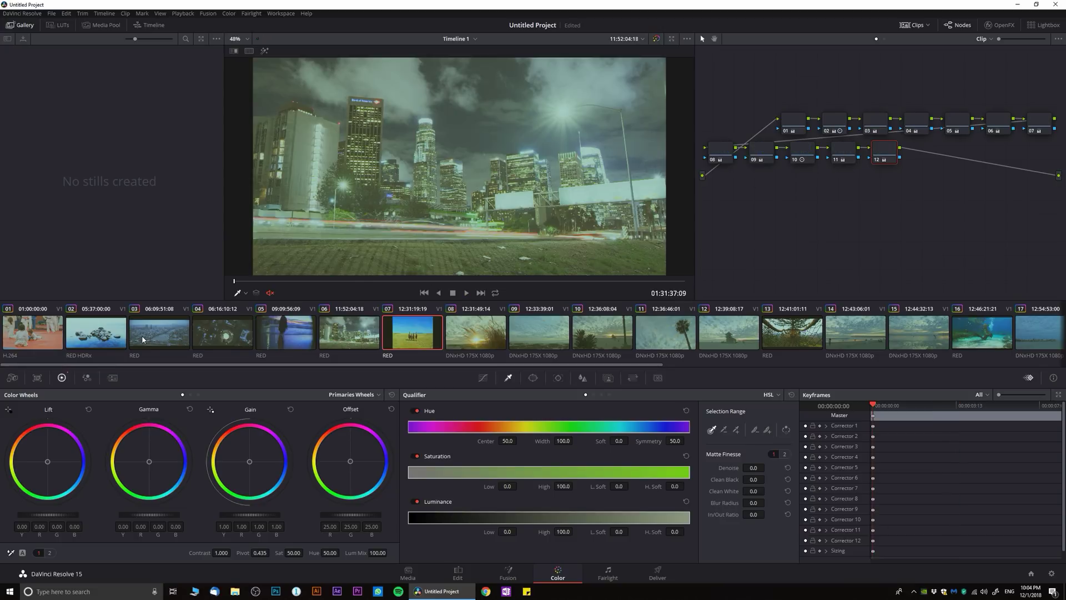
pyautogui.press('space')
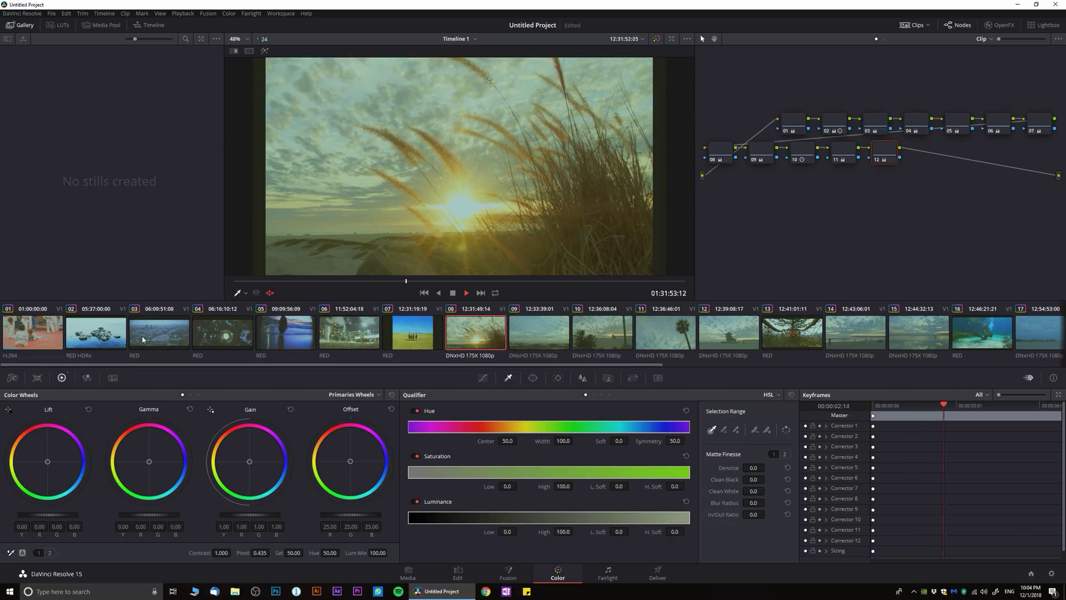
pyautogui.press('space')
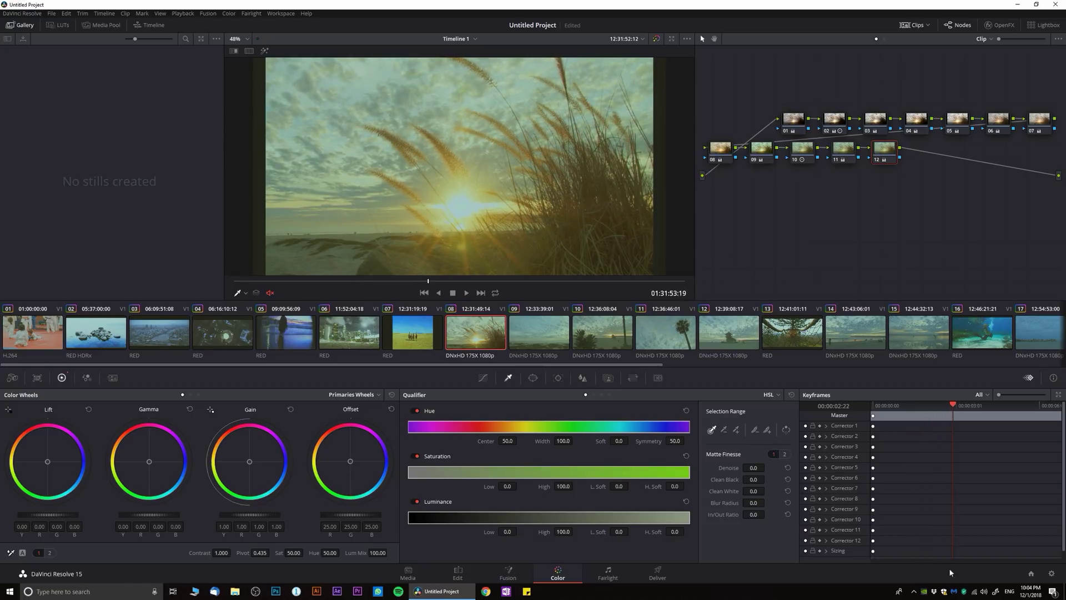
pyautogui.click(1051, 573)
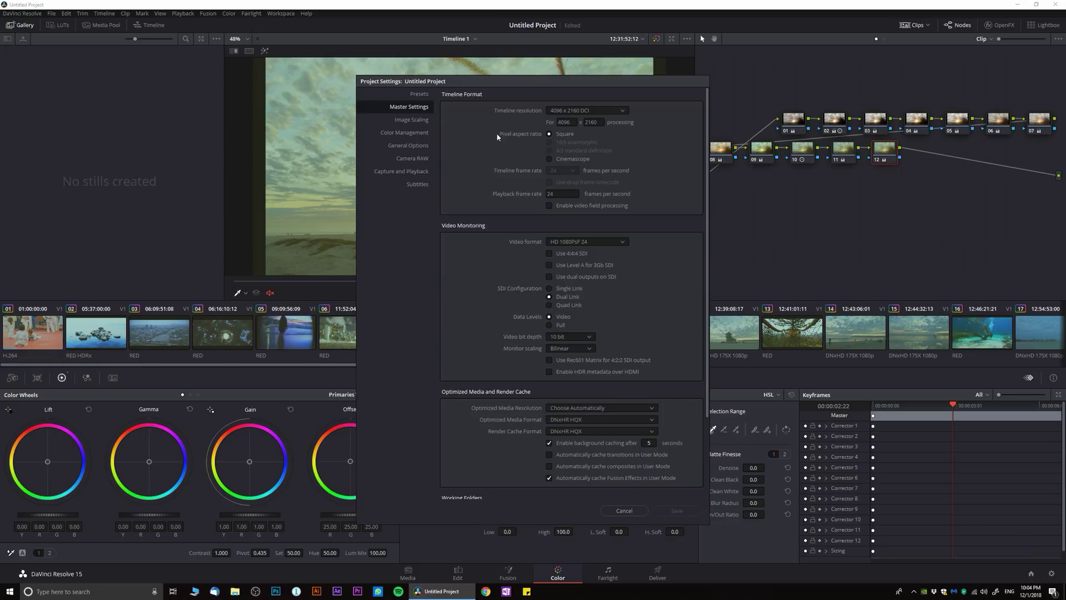
# Step: Set the timeline resolution to 8192 x 4320 DCI and save the settings
pyautogui.click(567, 112)
pyautogui.click(581, 181)
pyautogui.click(666, 510)
# Step: Show beach clip 05, preview the cowboy clip on the Media page, and return to Color
pyautogui.click(272, 343)
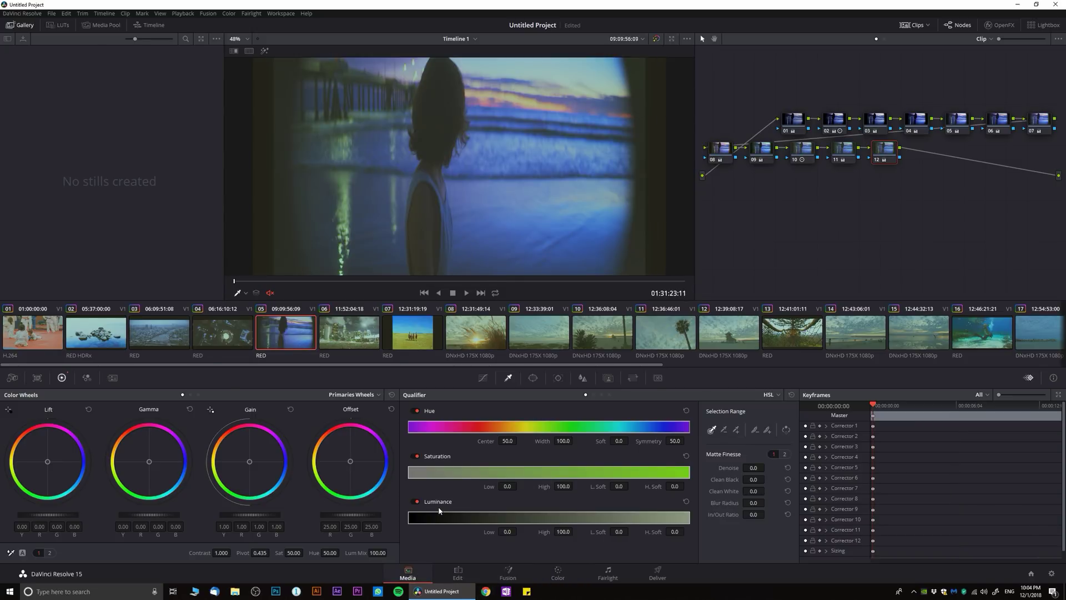
pyautogui.click(418, 577)
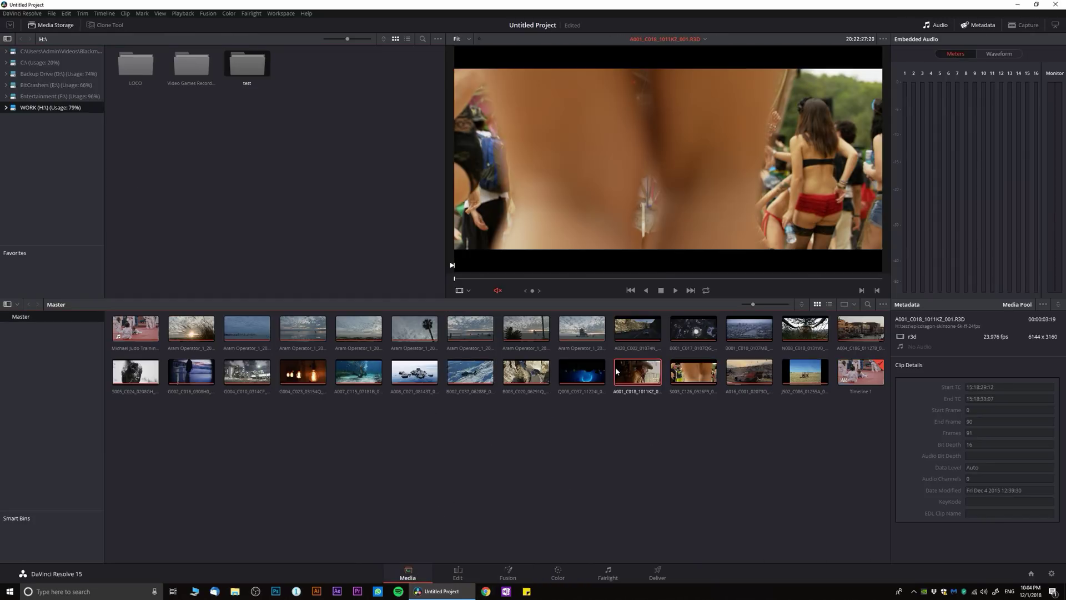
pyautogui.click(634, 380)
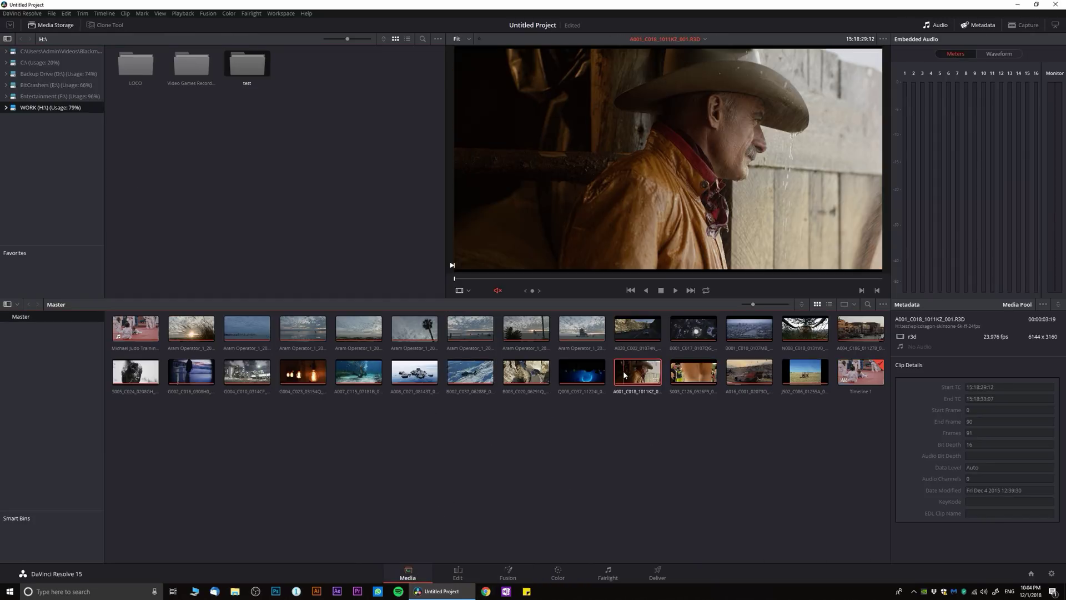
pyautogui.click(648, 450)
pyautogui.click(555, 574)
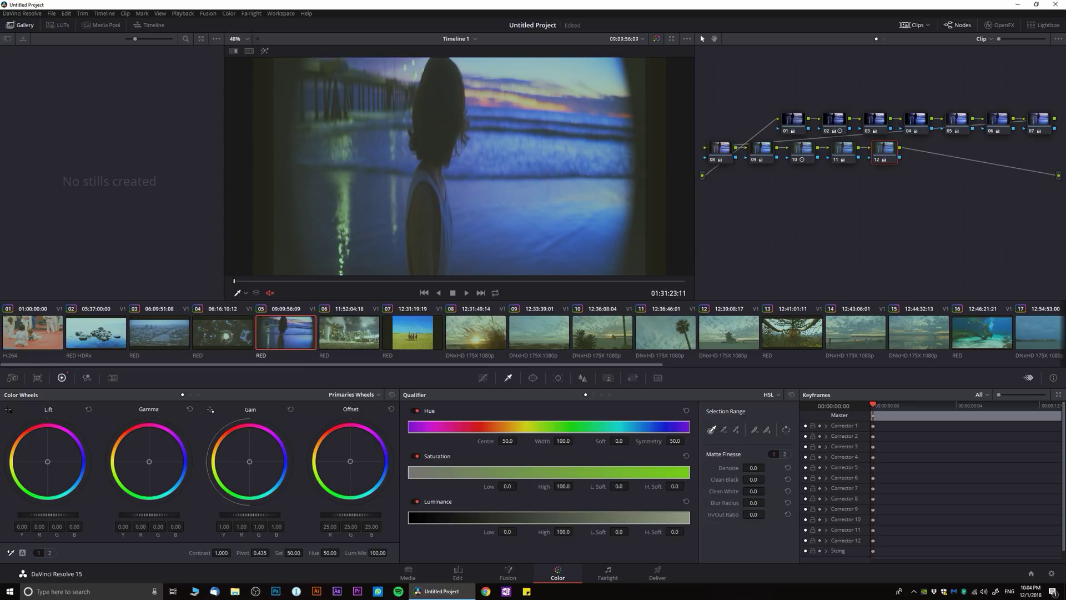
# Step: Play and review the grades on the beach clip 05, city night clip 06 and grass sunset clip 08
pyautogui.press('space')
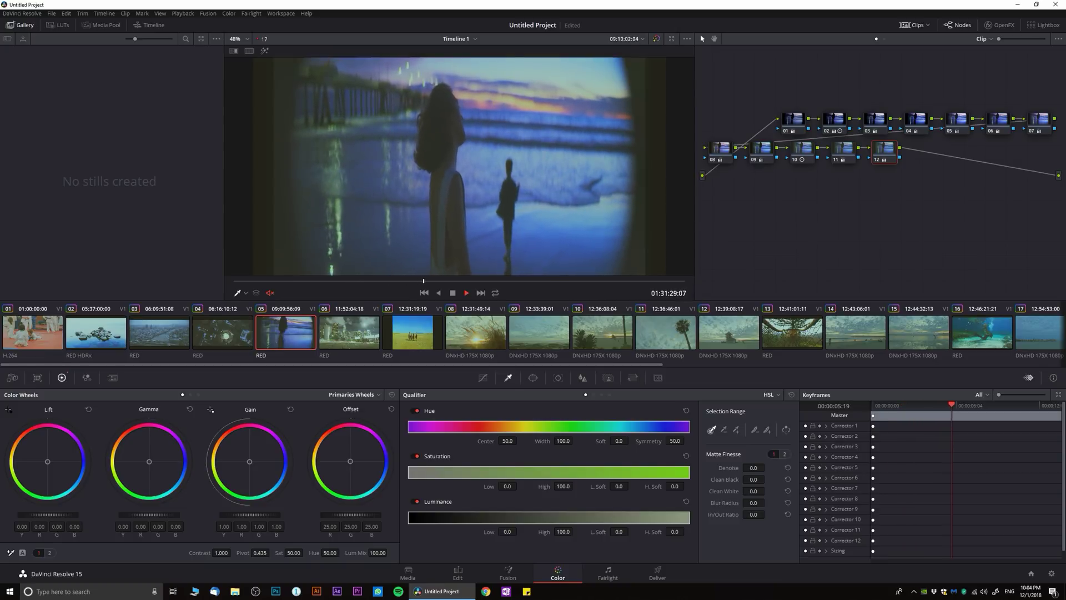
pyautogui.press('space')
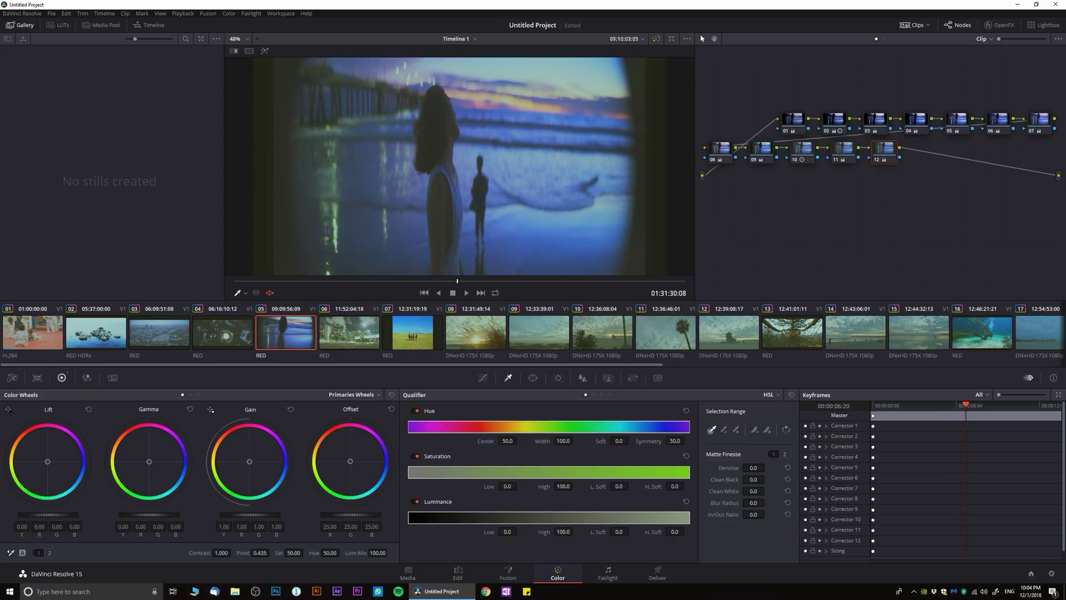
pyautogui.click(350, 332)
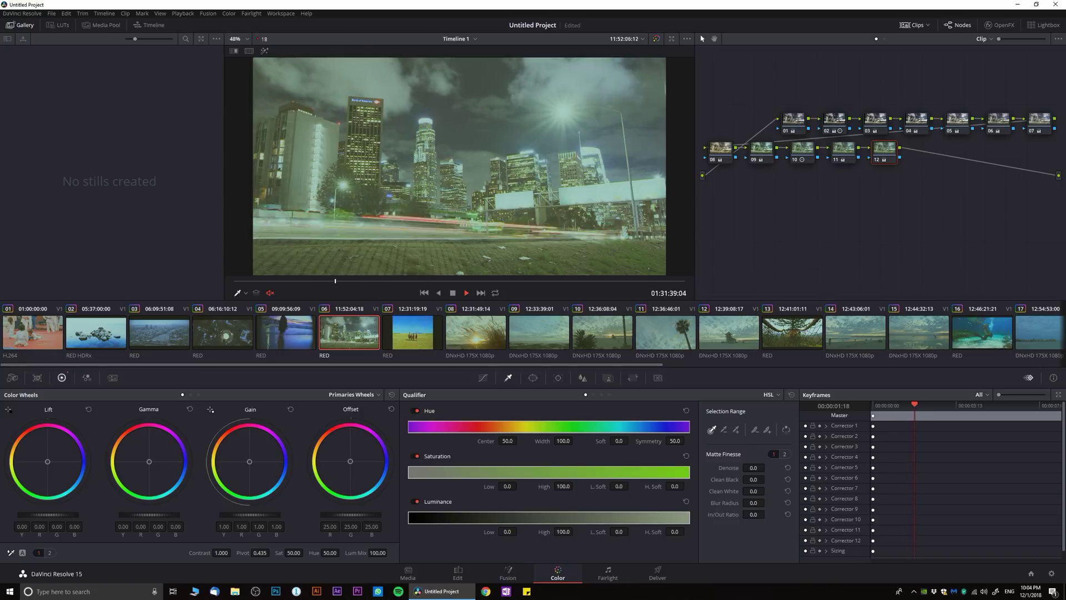
pyautogui.press('space')
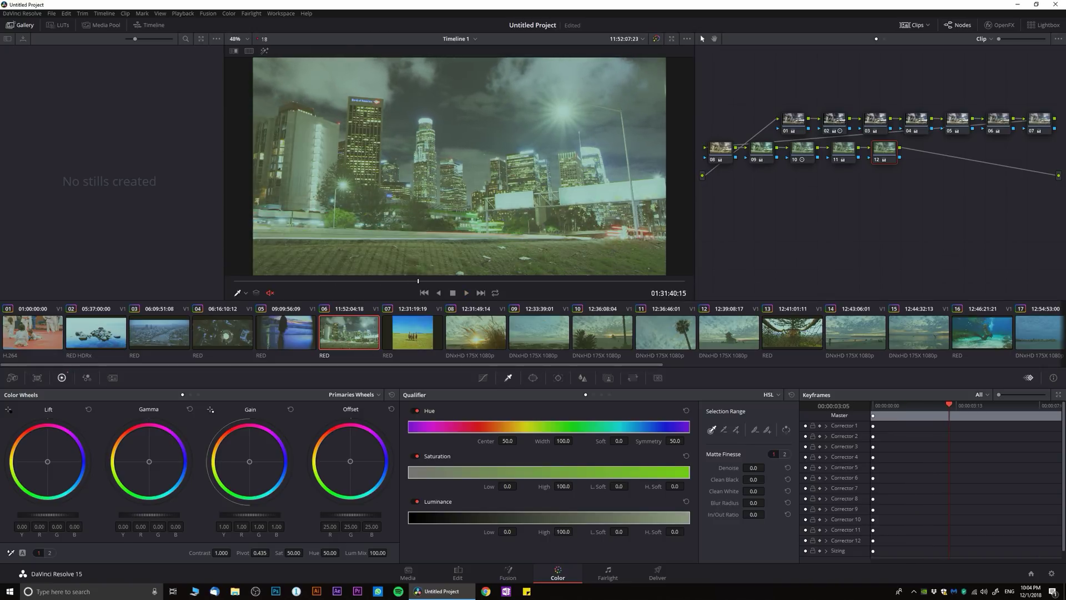
pyautogui.click(476, 332)
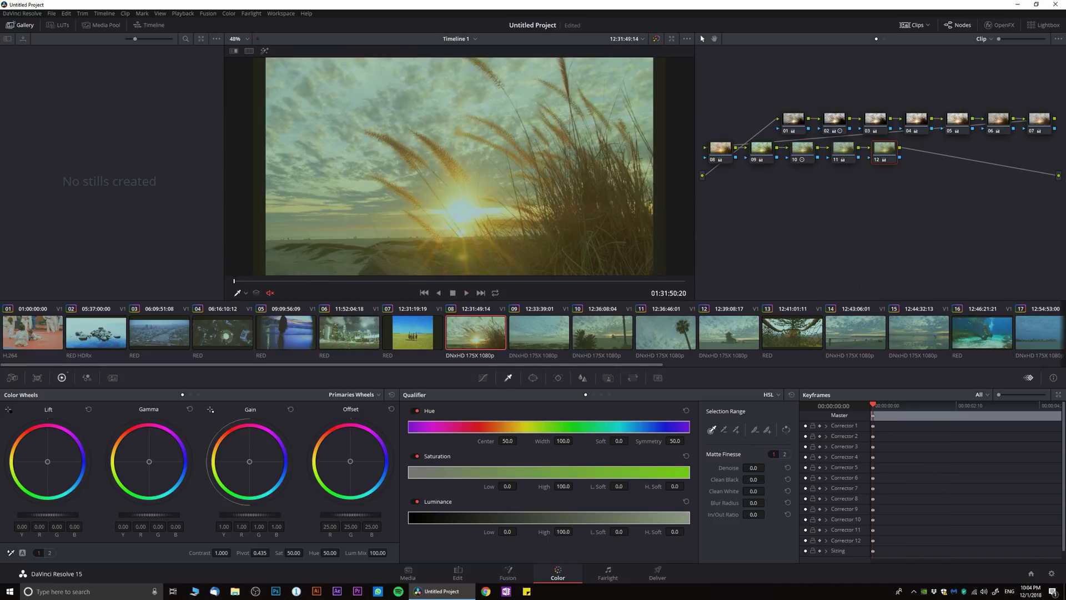
pyautogui.press('space')
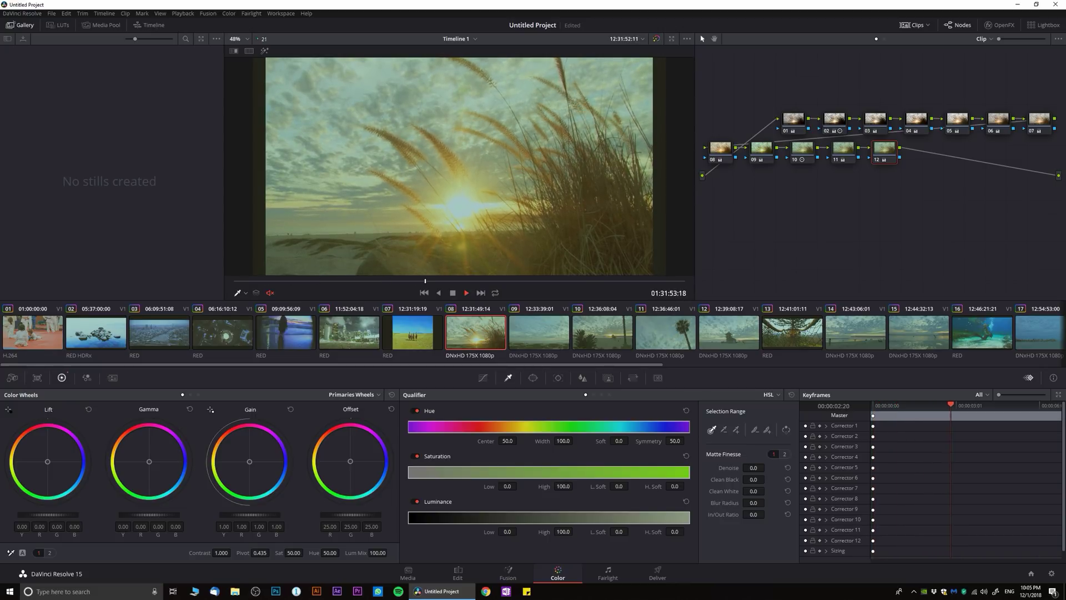
pyautogui.press('space')
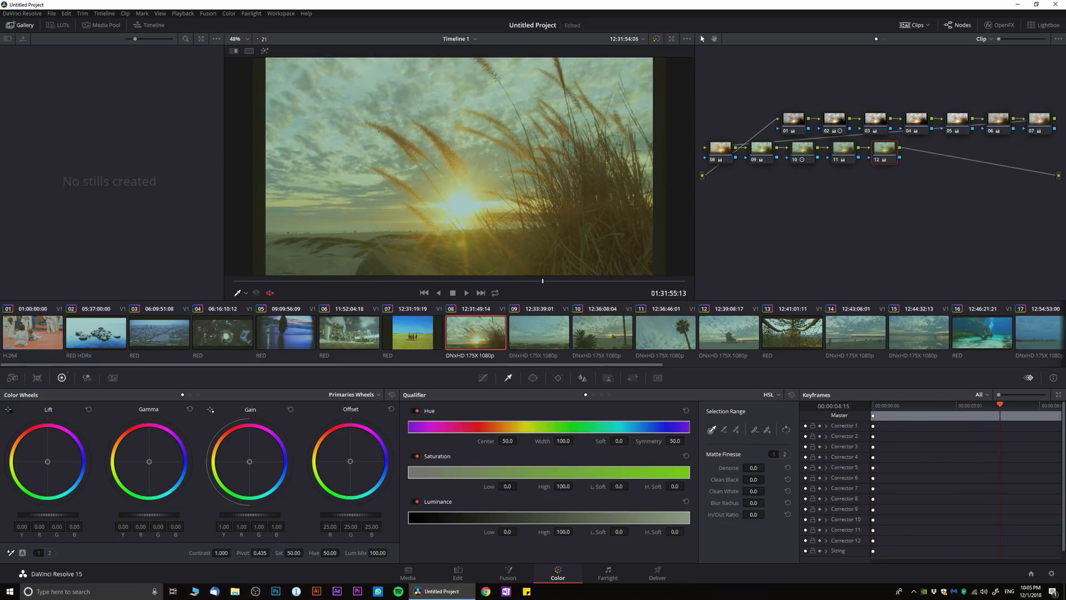
# Step: Step on through clip 09 to the palm tree clip 11, then go to the Deliver page
pyautogui.press('Down')
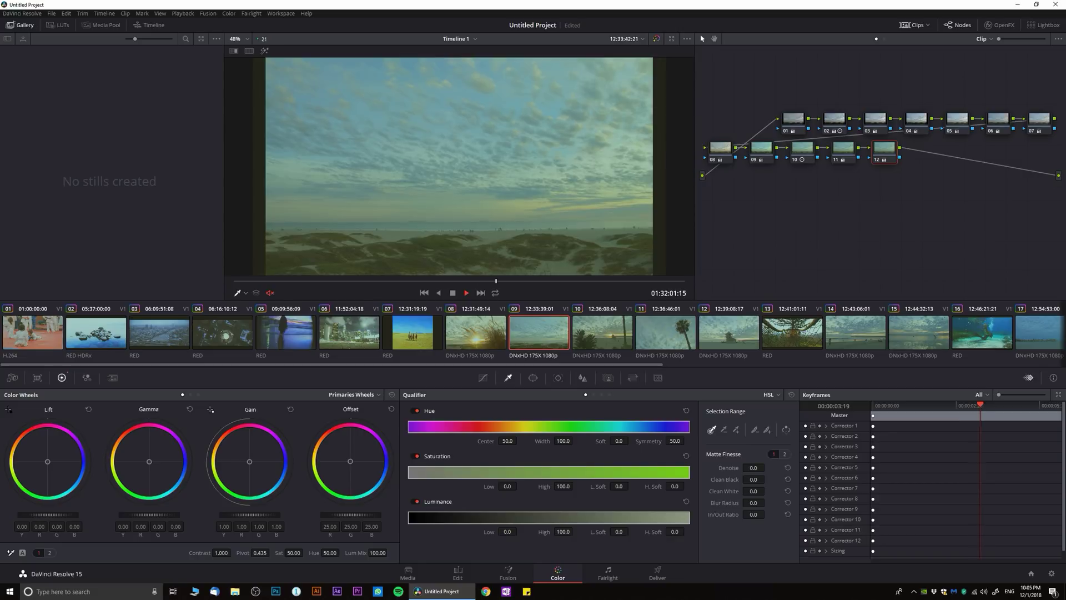
pyautogui.press('space')
pyautogui.press('Down')
pyautogui.press('Down')
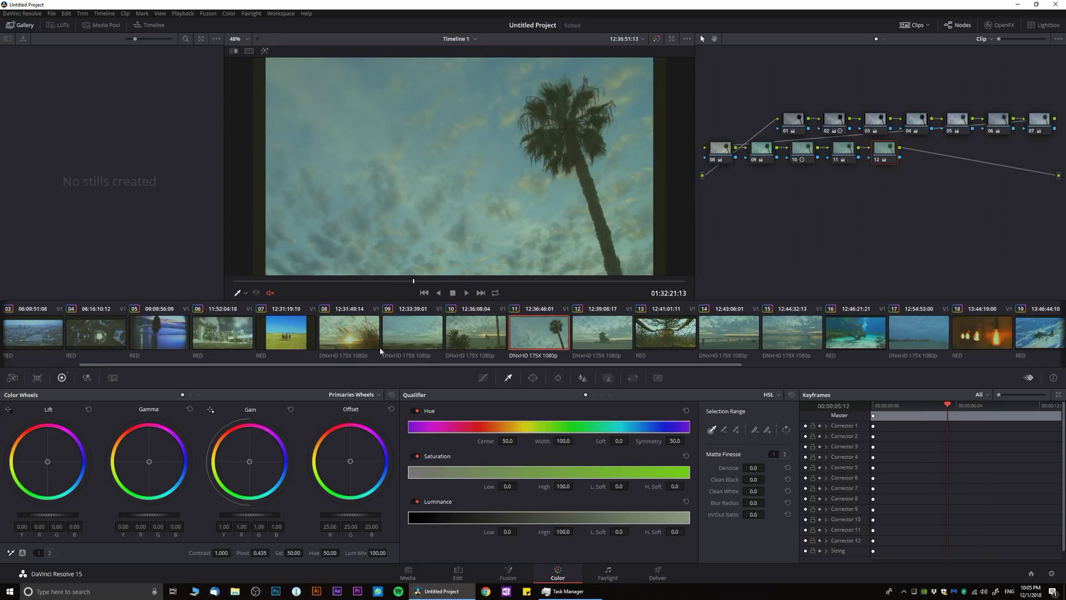
pyautogui.scroll(-8, 380, 339)
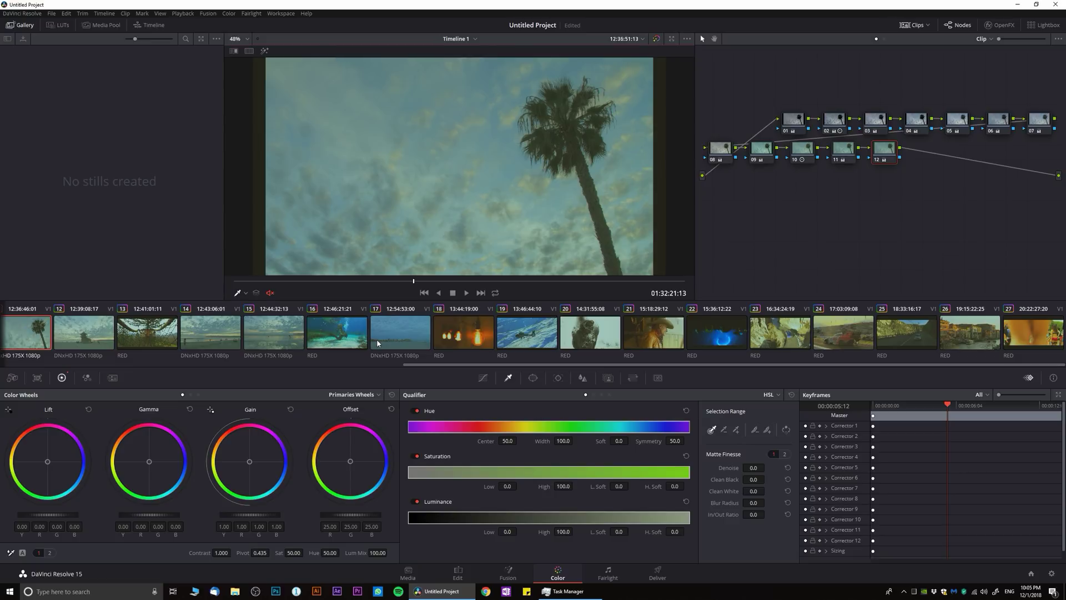
pyautogui.click(658, 573)
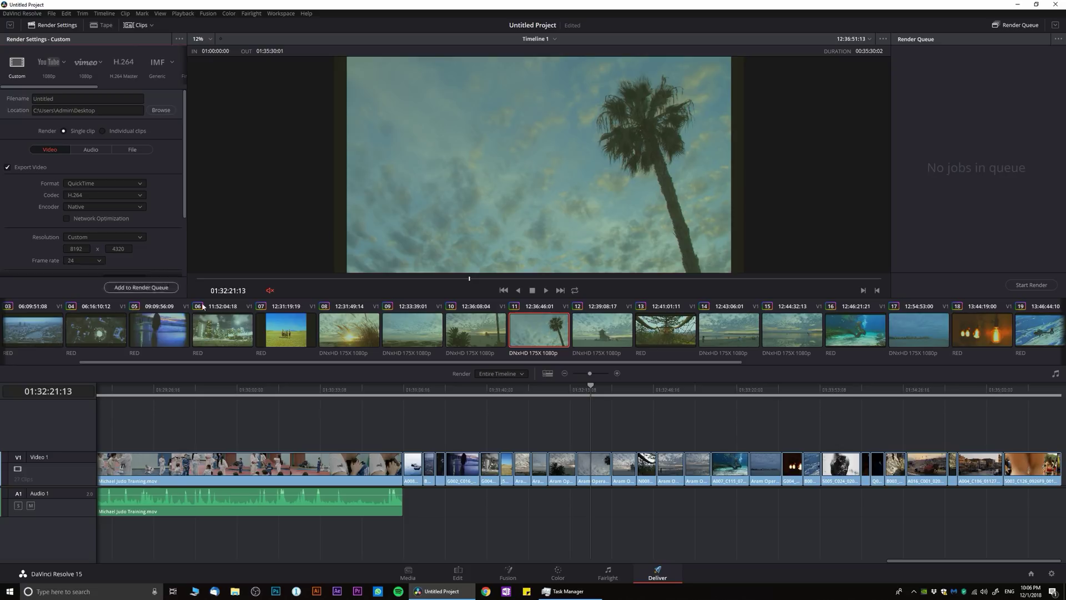
# Step: Limit the render range with a Mark In at clip 14 and a Mark Out at clip 21
pyautogui.scroll(-6, 585, 347)
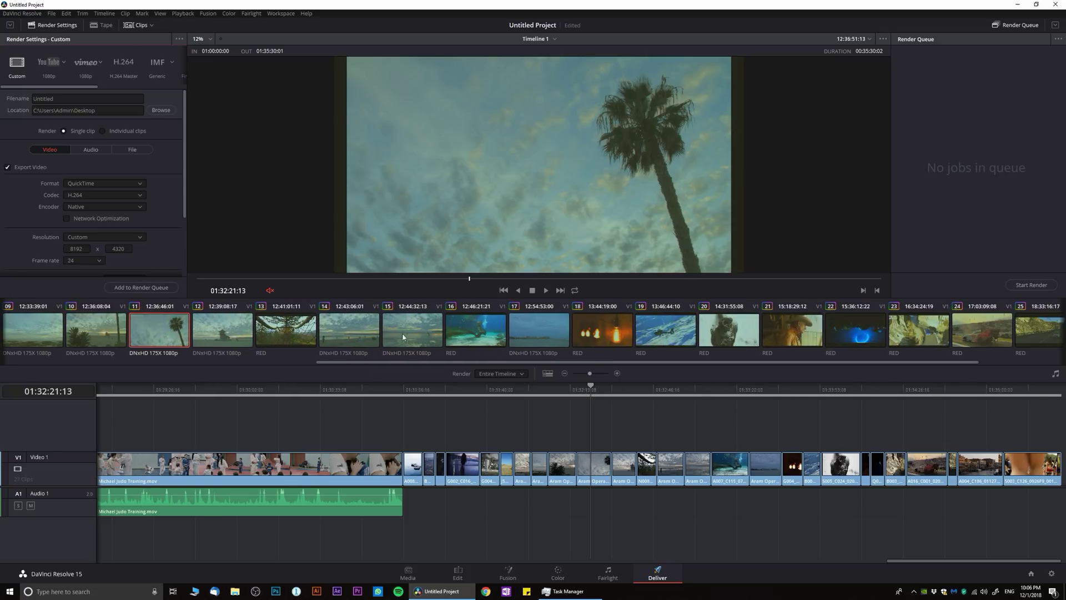
pyautogui.rightClick(363, 337)
pyautogui.click(375, 340)
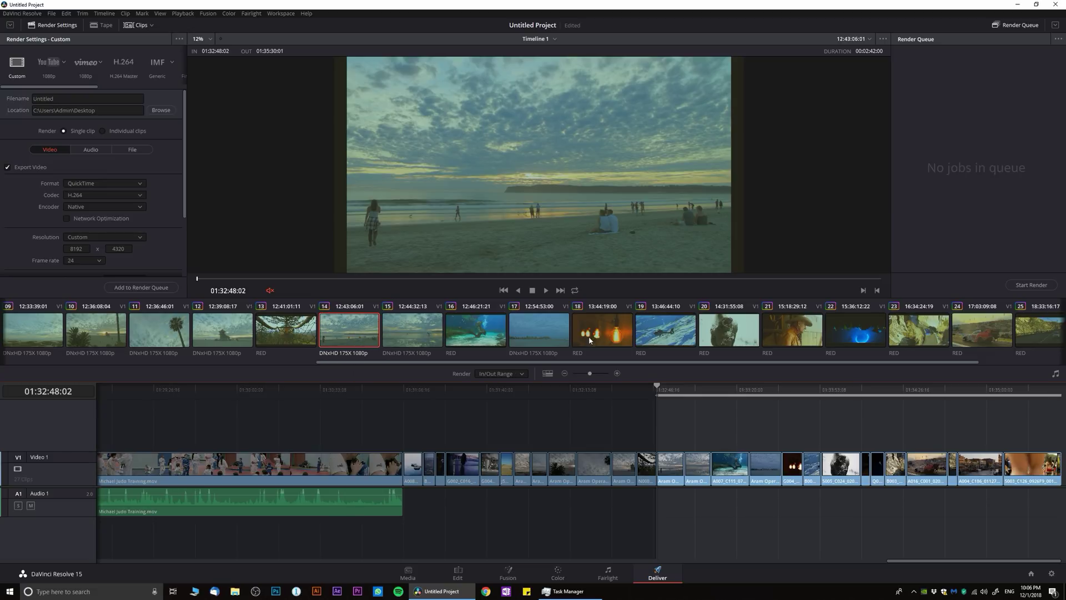
pyautogui.rightClick(779, 336)
pyautogui.click(801, 348)
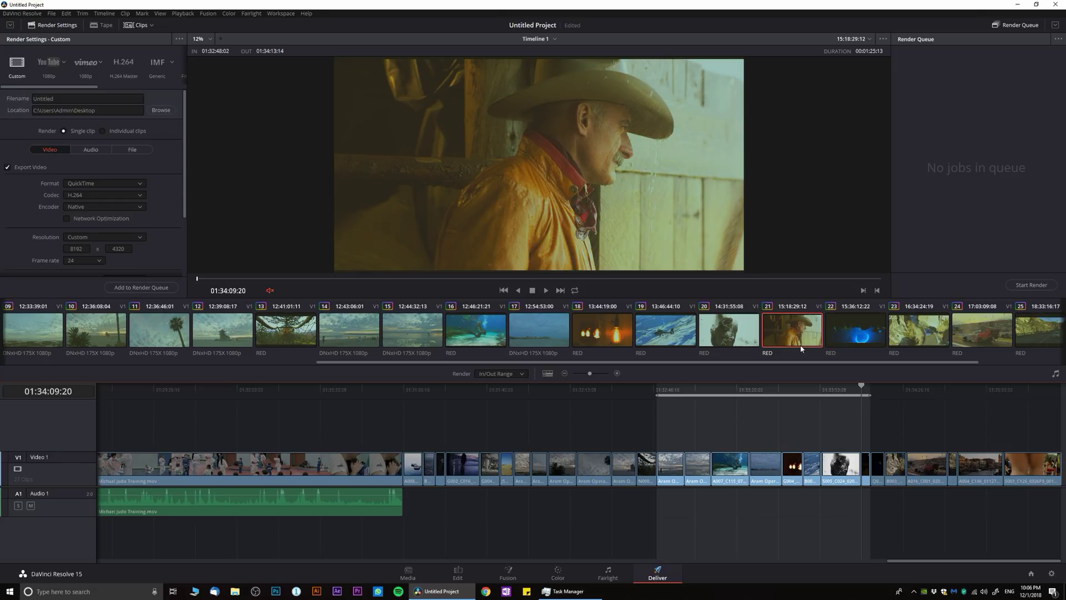
# Step: Name the output file '8k' and add the render job to the queue
pyautogui.click(88, 98)
pyautogui.write('8k')
pyautogui.click(141, 287)
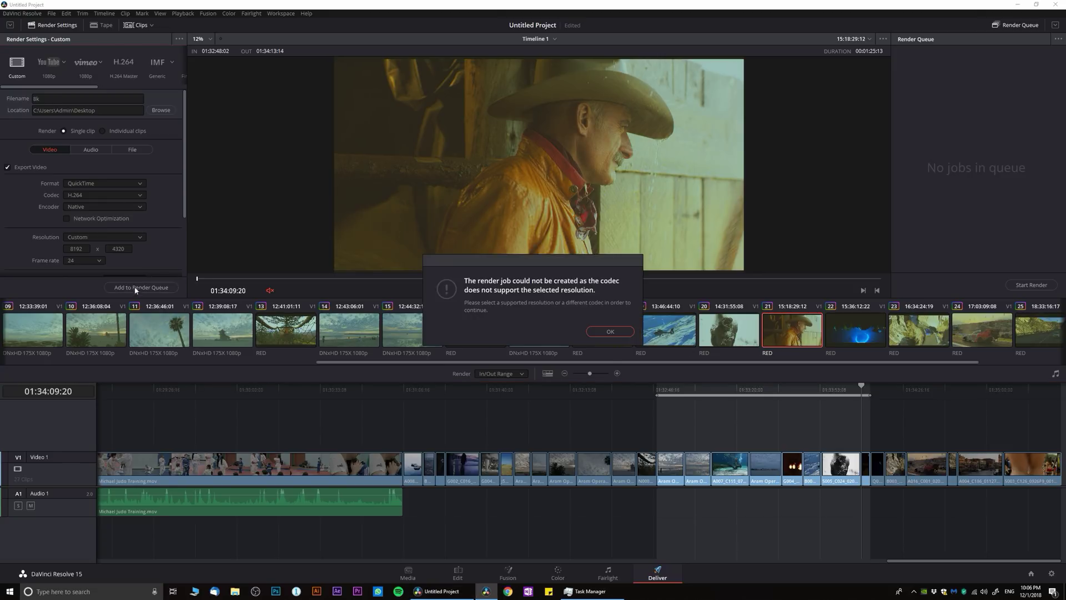
# Step: Dismiss the codec error and change the timeline resolution to 7680 x 4320 8K Ultra HD
pyautogui.click(615, 332)
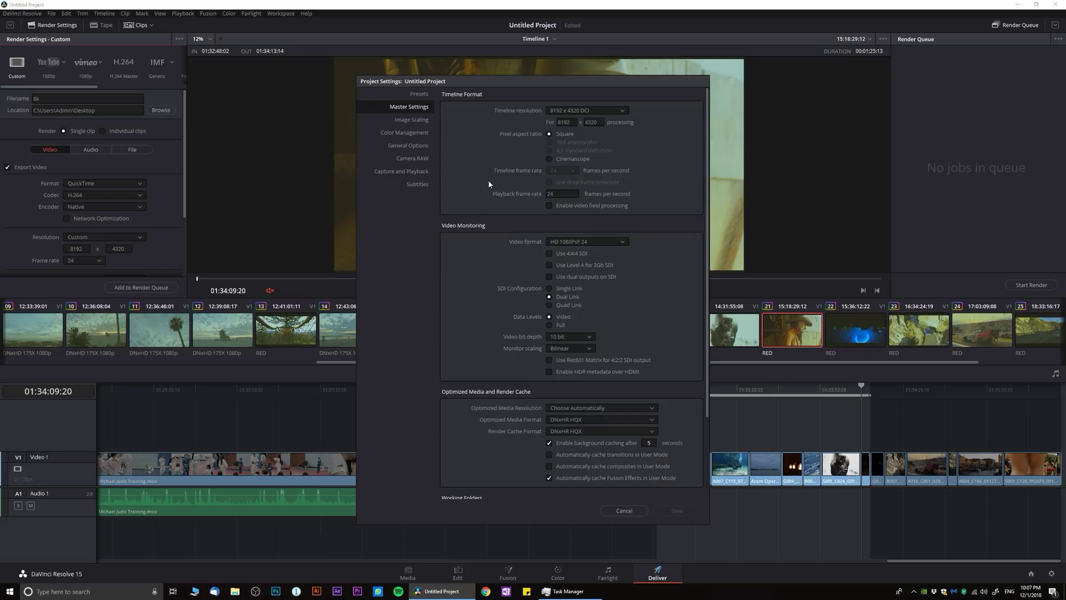
pyautogui.click(563, 109)
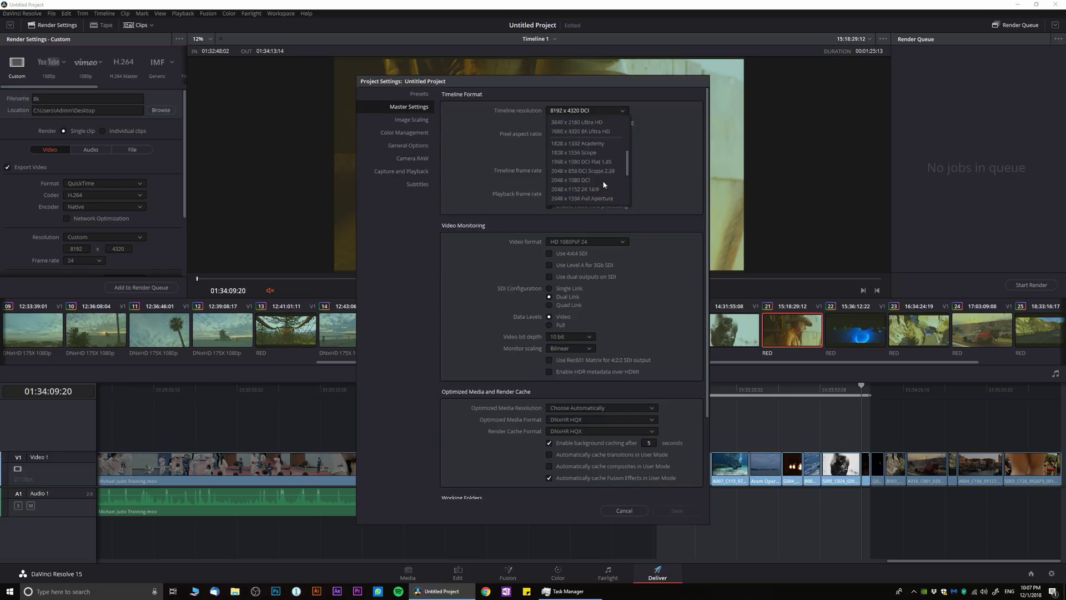
pyautogui.click(602, 187)
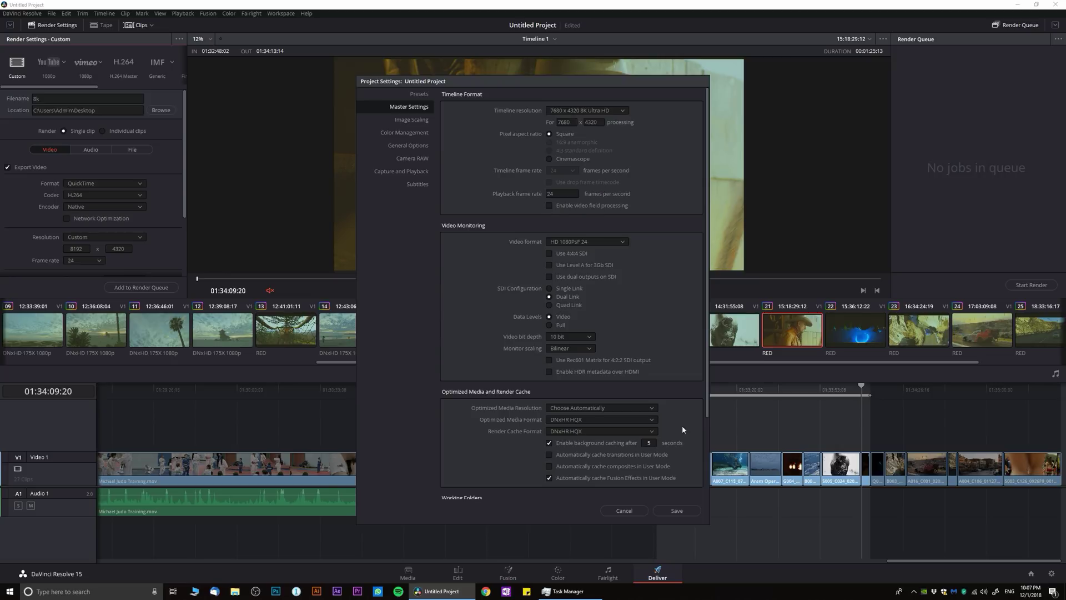
pyautogui.click(679, 511)
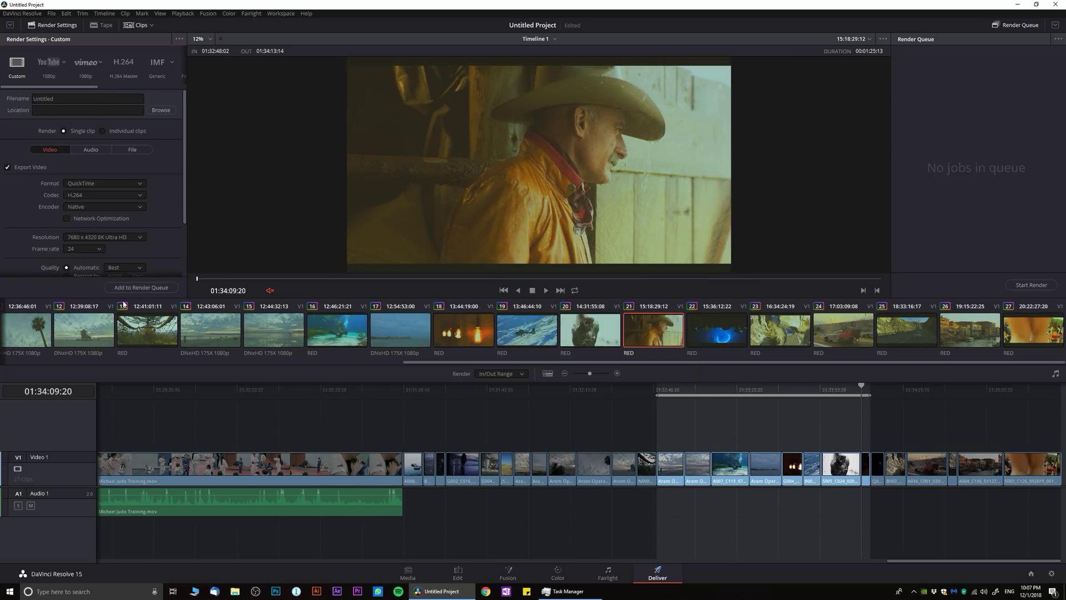
# Step: Set the Desktop as the render output location
pyautogui.click(126, 287)
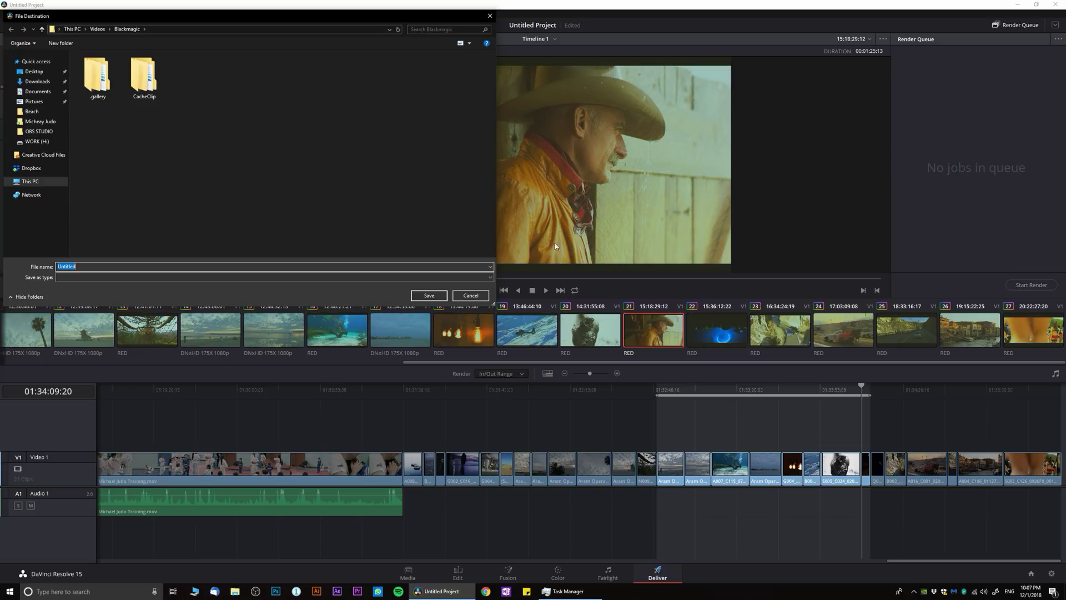
pyautogui.click(466, 296)
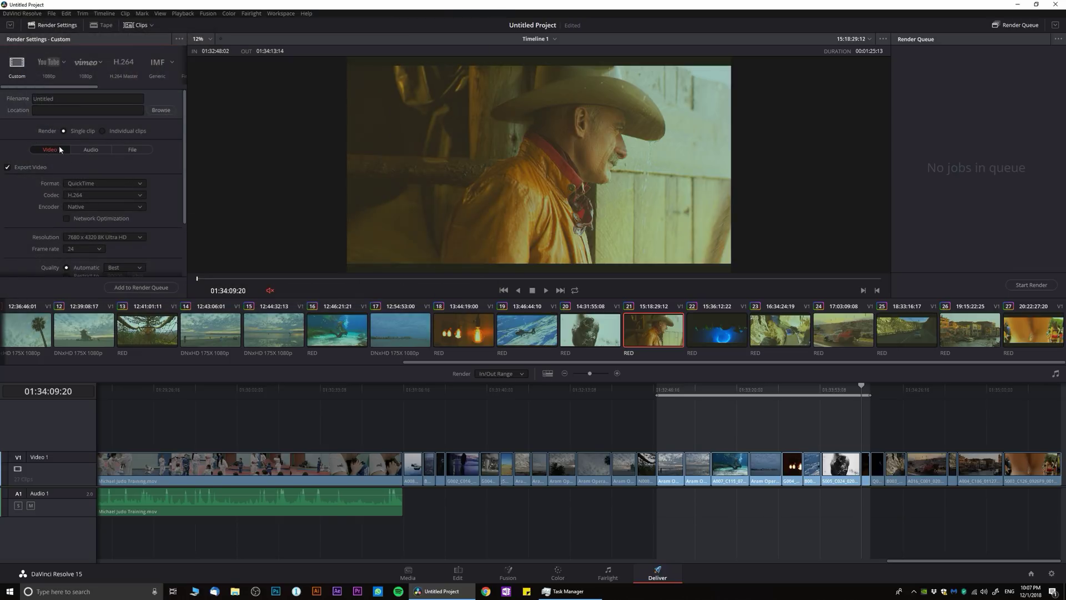
pyautogui.click(154, 110)
pyautogui.click(34, 71)
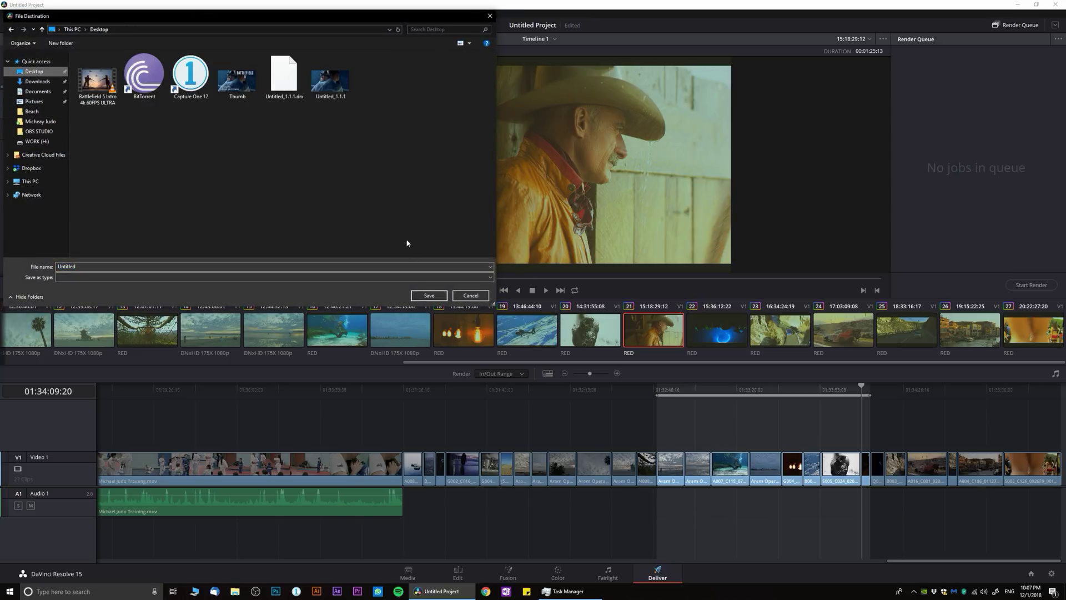
pyautogui.click(429, 296)
# Step: Rename the output to '7k', try queuing it, and dismiss the unsupported-resolution error
pyautogui.doubleClick(62, 99)
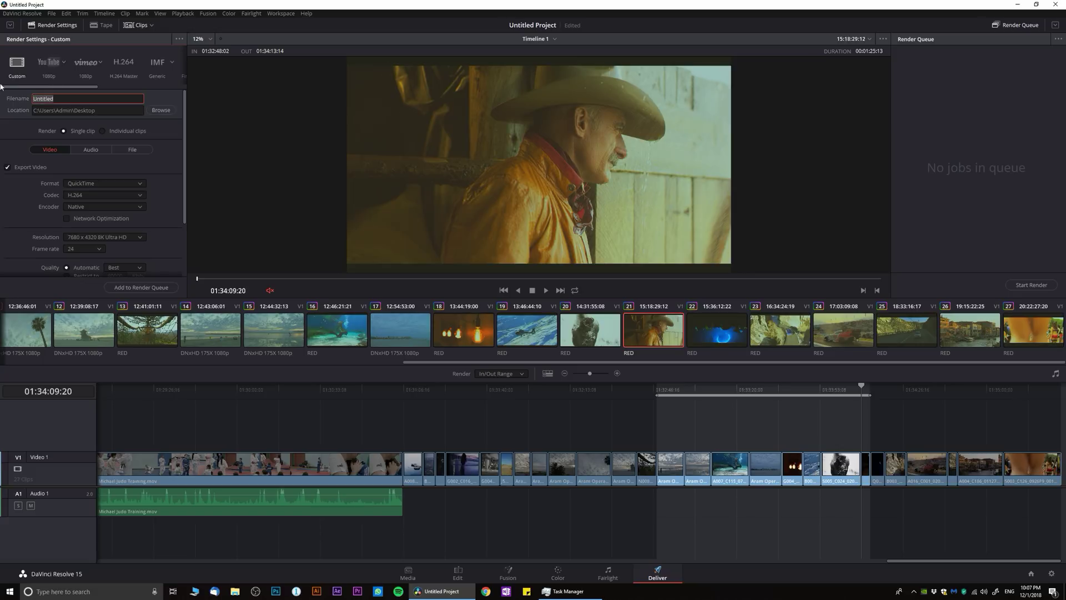
pyautogui.press('Return')
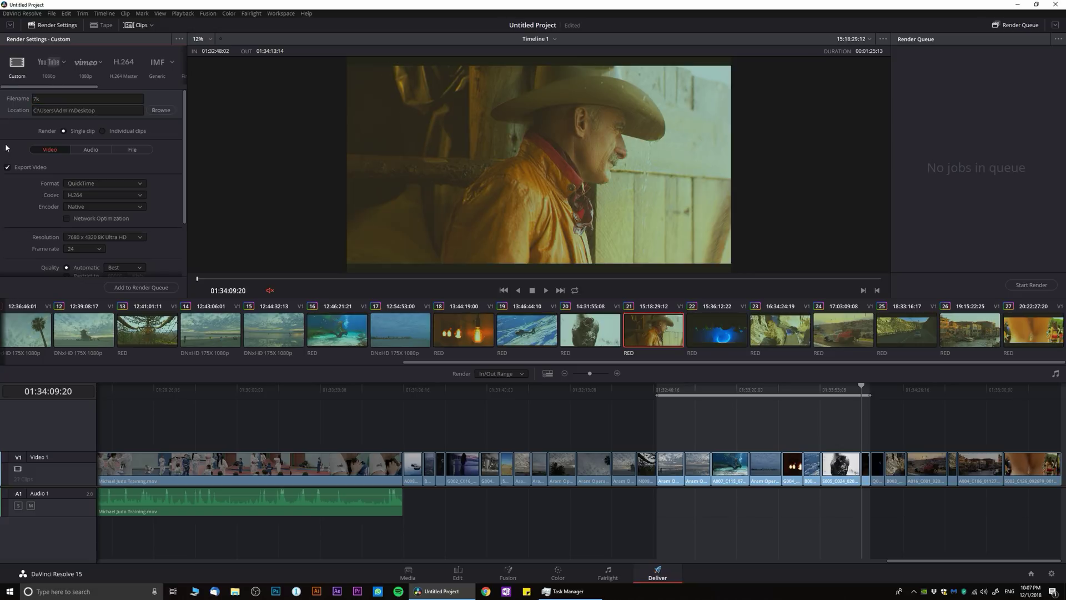
pyautogui.click(116, 287)
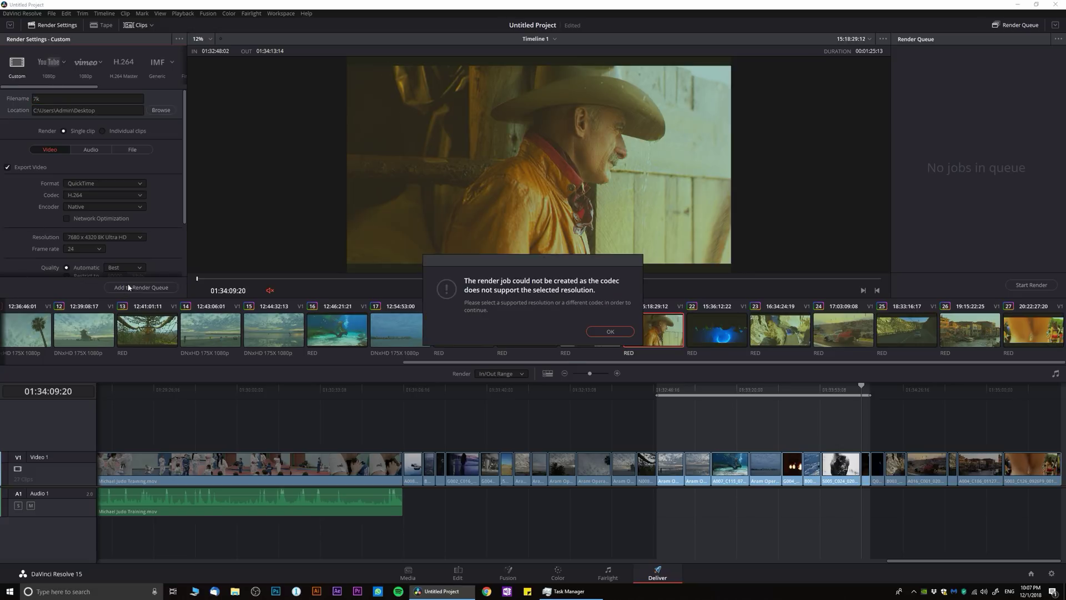
pyautogui.click(610, 331)
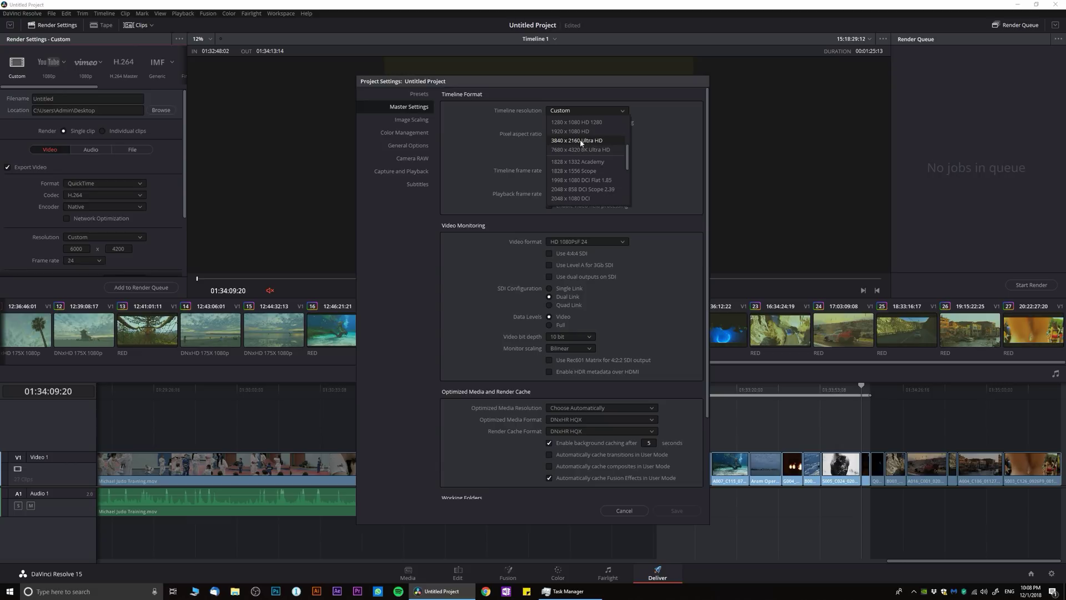
# Step: Set the timeline resolution to 3996 x 2160 DCI Flat 1.85 and save it
pyautogui.scroll(-2, 583, 159)
pyautogui.scroll(-1, 584, 161)
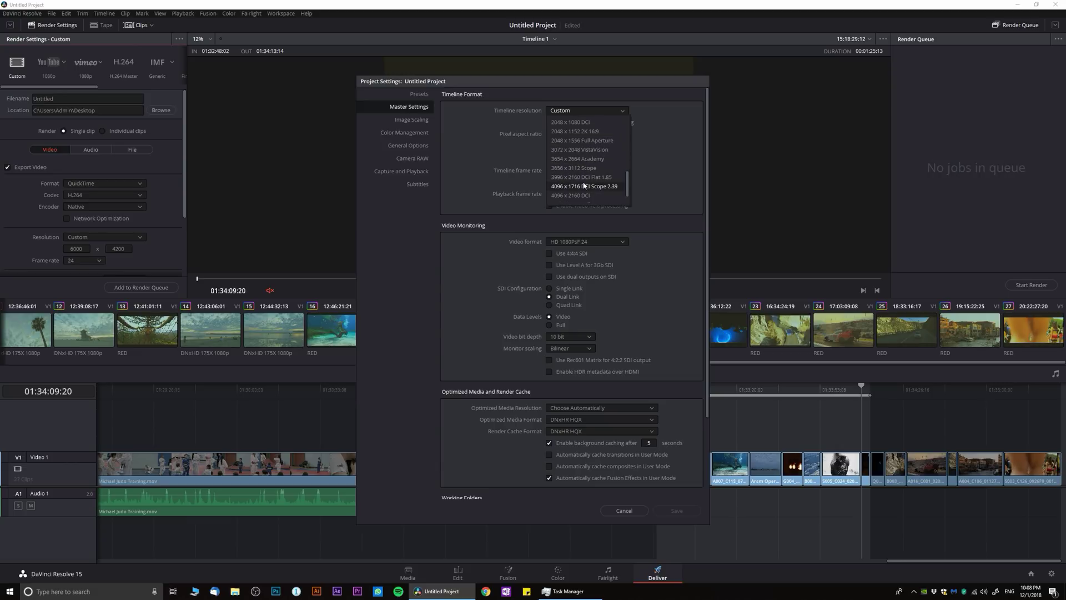
pyautogui.click(582, 178)
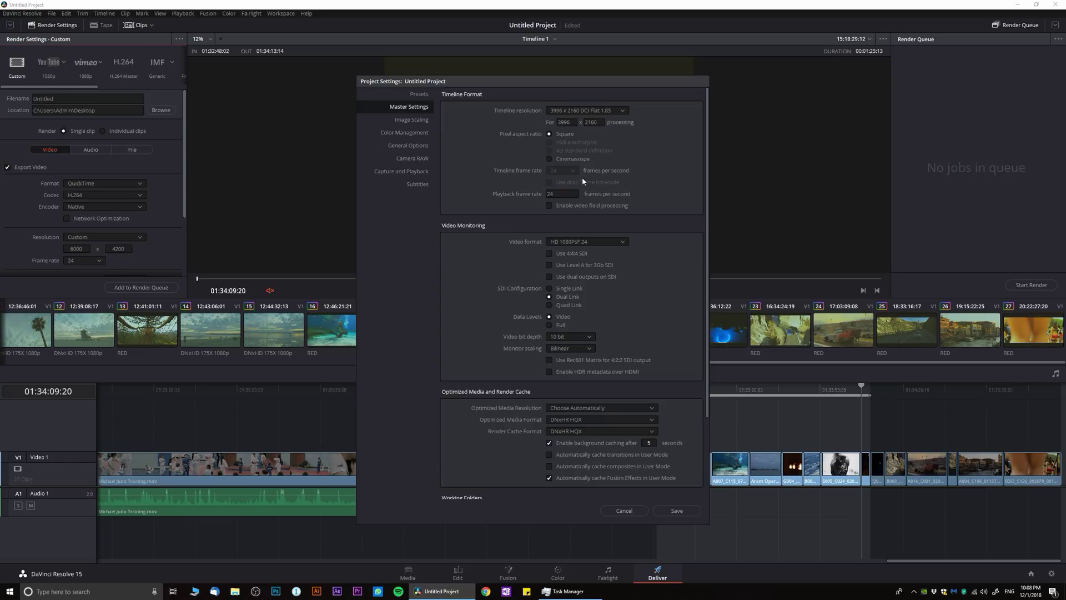
pyautogui.click(677, 510)
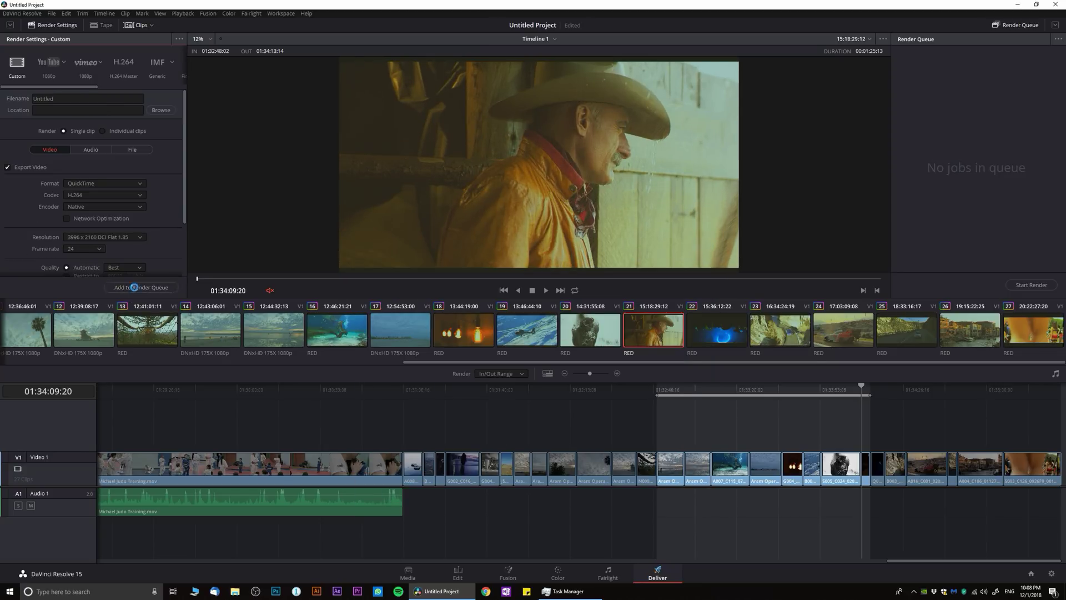
# Step: Queue the Timeline 1 render to the Desktop, replacing the old Job 1, and start rendering
pyautogui.click(141, 287)
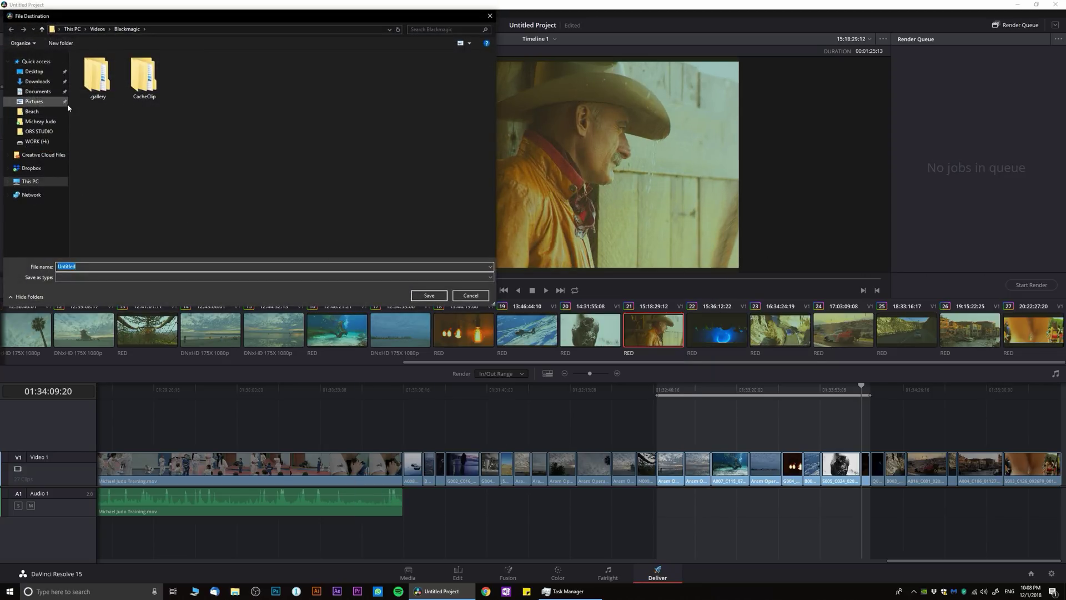
pyautogui.click(35, 72)
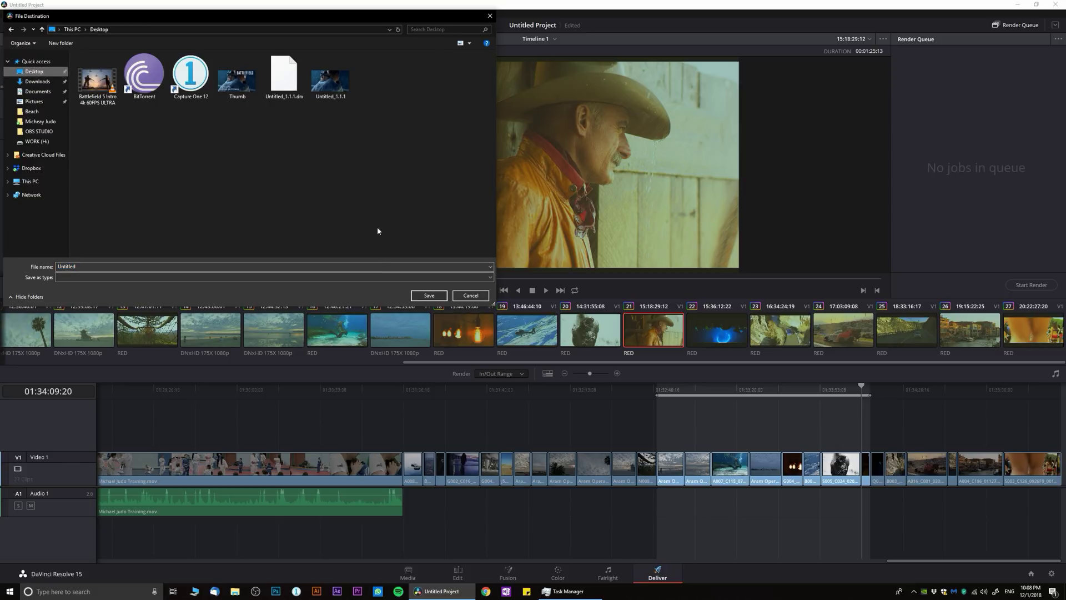
pyautogui.click(428, 296)
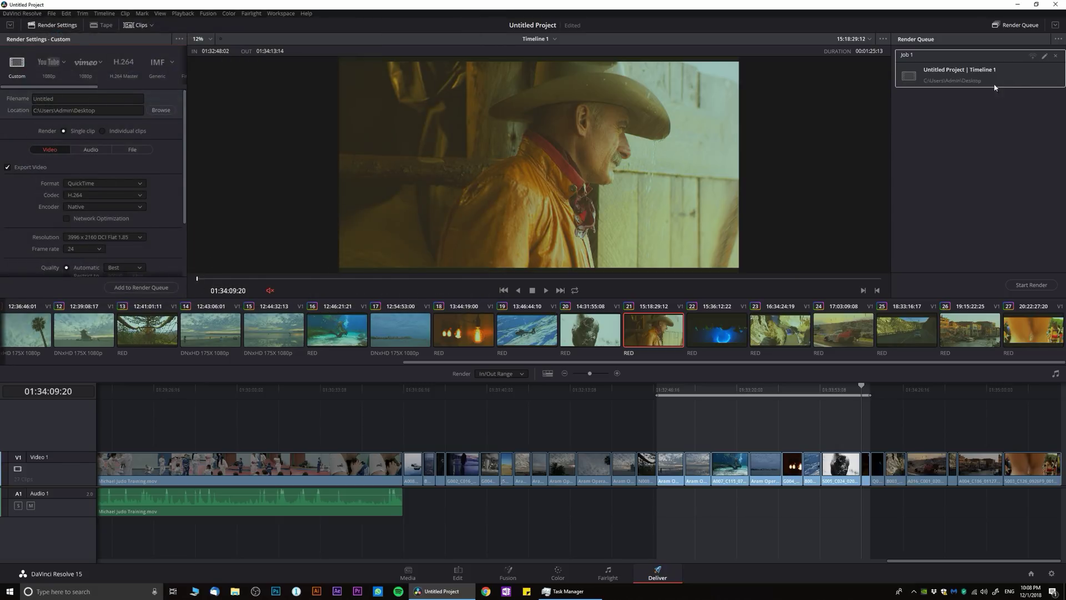
pyautogui.click(1057, 55)
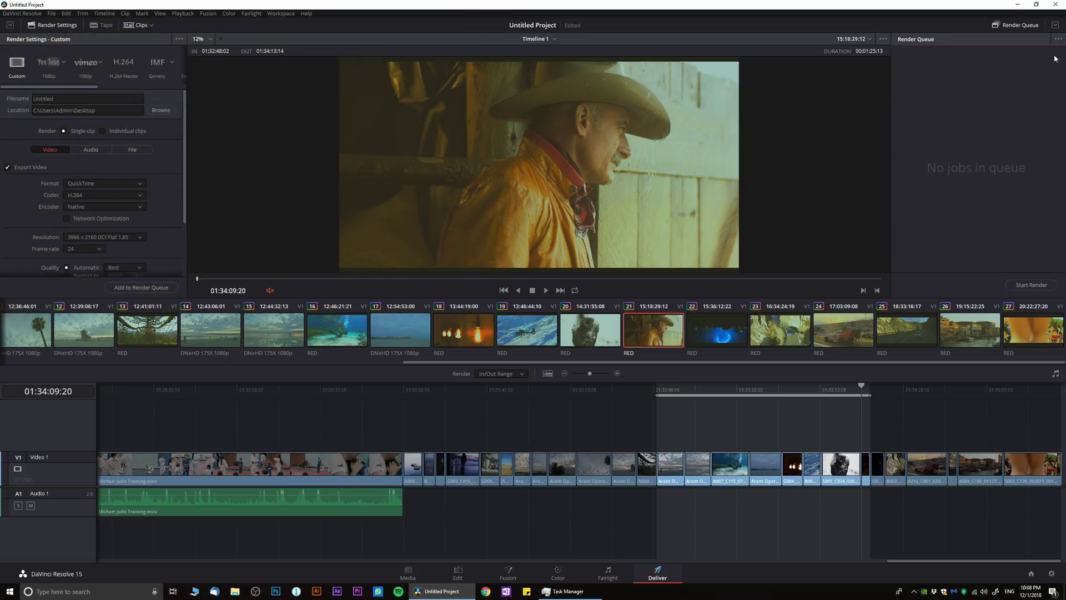
pyautogui.click(123, 287)
pyautogui.click(1026, 285)
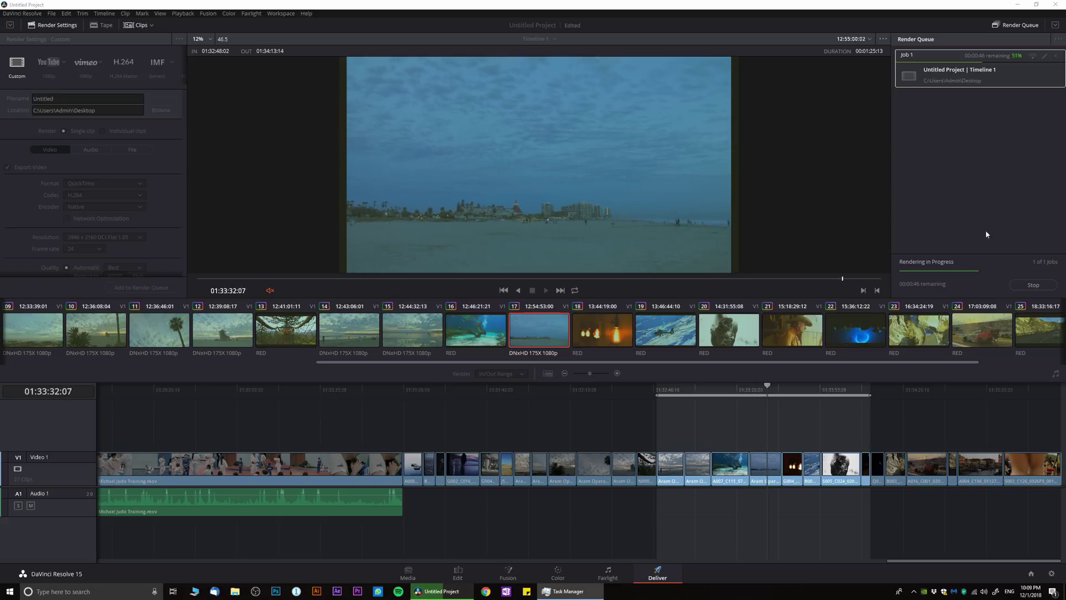
# Step: Stop the running render and bring up the H.264 Encoder choices
pyautogui.click(1034, 285)
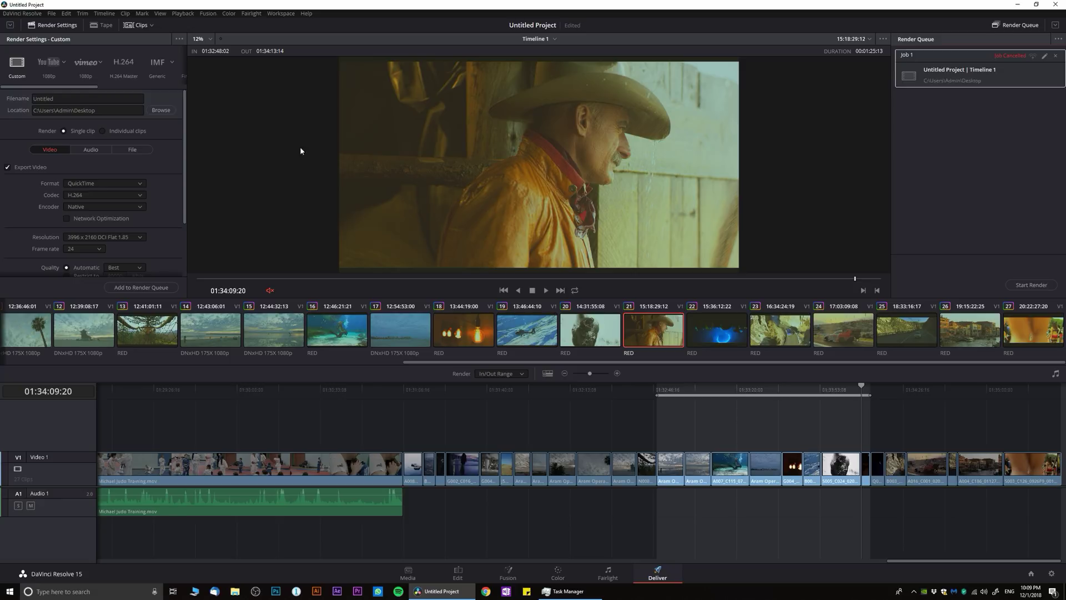
pyautogui.click(76, 209)
# Step: Re-queue the render with the NVIDIA encoder, replacing the existing file, and stop it at about 60%
pyautogui.click(76, 229)
pyautogui.click(1056, 56)
pyautogui.click(117, 288)
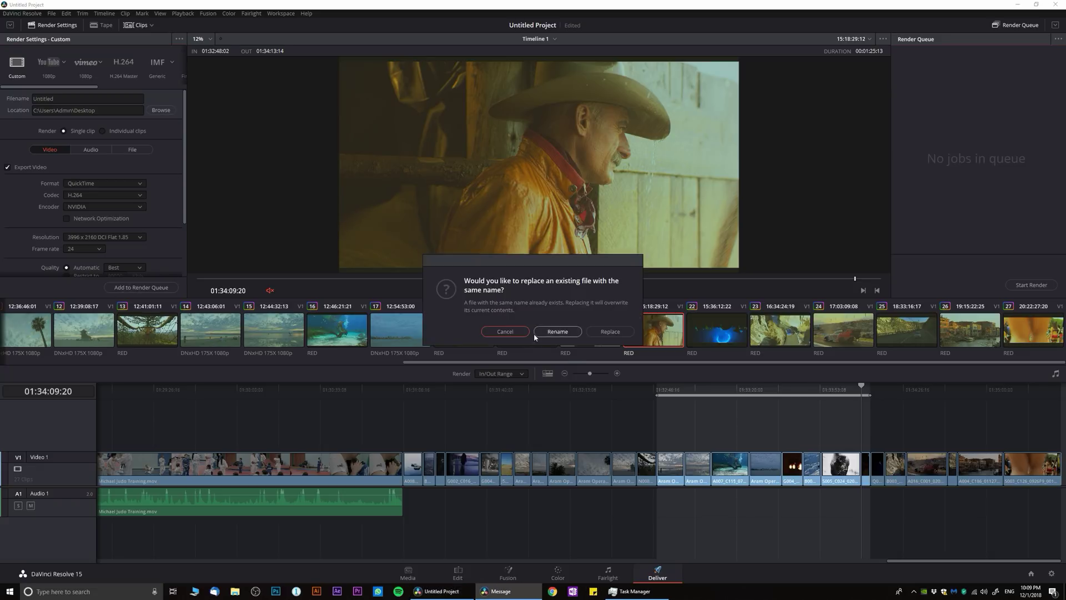
pyautogui.click(614, 332)
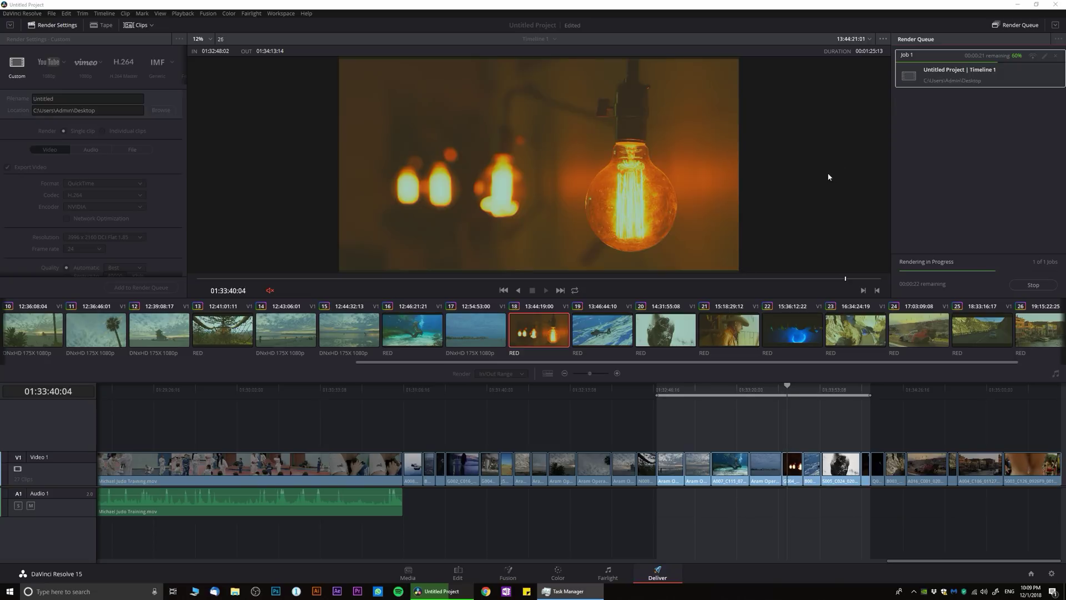
pyautogui.click(1023, 287)
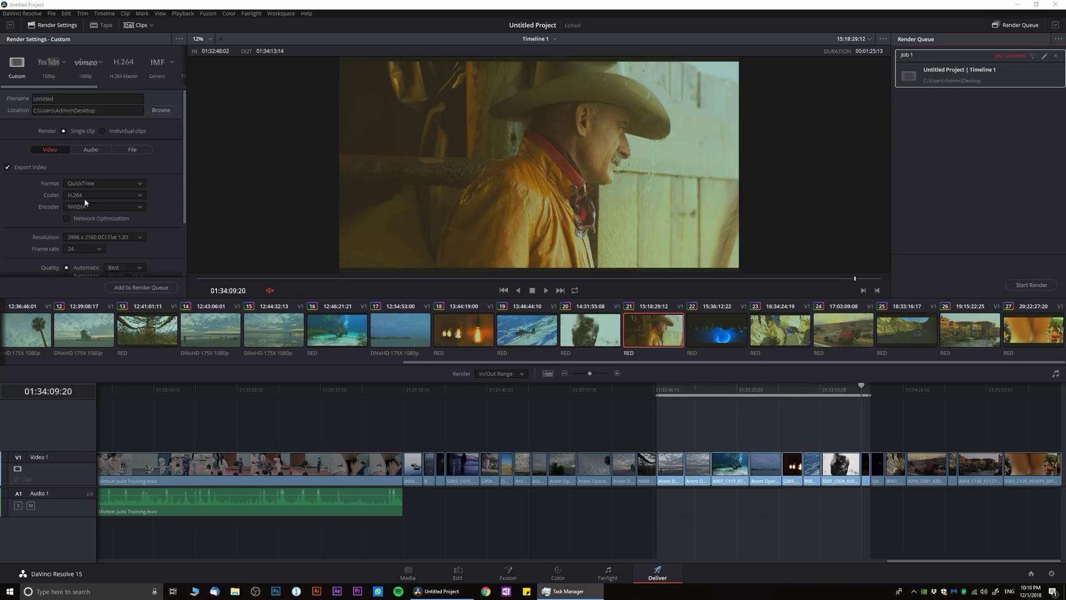
# Step: Switch the codec to DNxHR HQX 10-bit, start the render, and cancel it near 63%
pyautogui.click(82, 195)
pyautogui.click(78, 216)
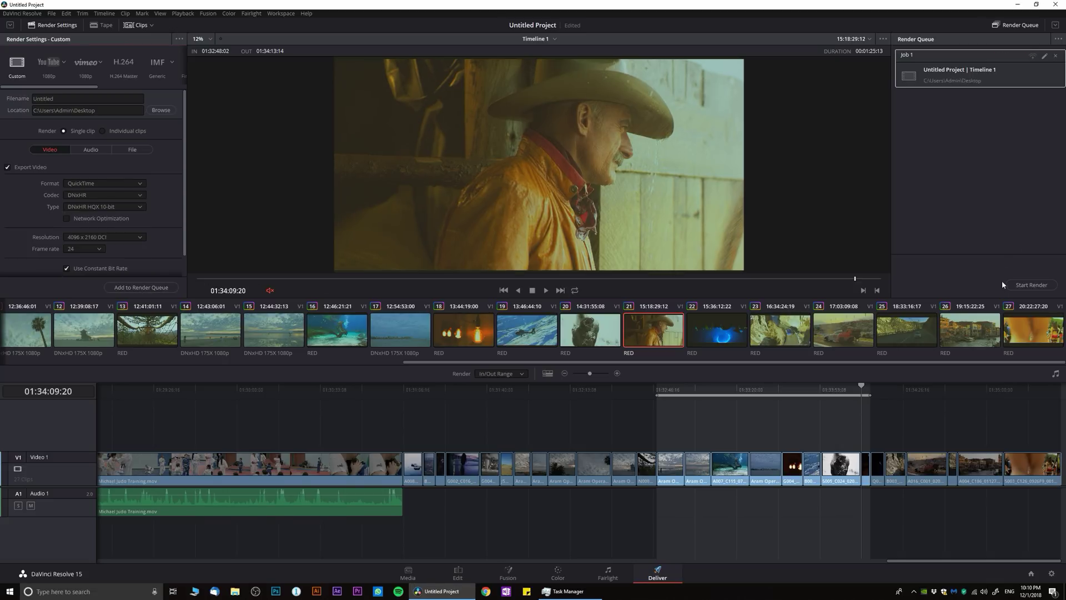
pyautogui.click(1019, 285)
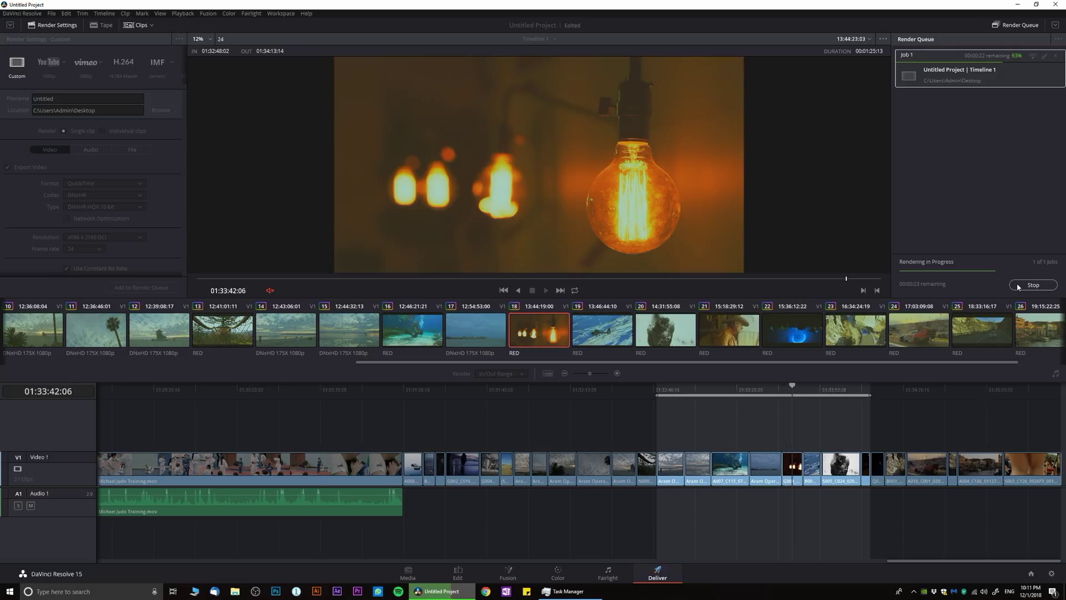
pyautogui.click(1033, 285)
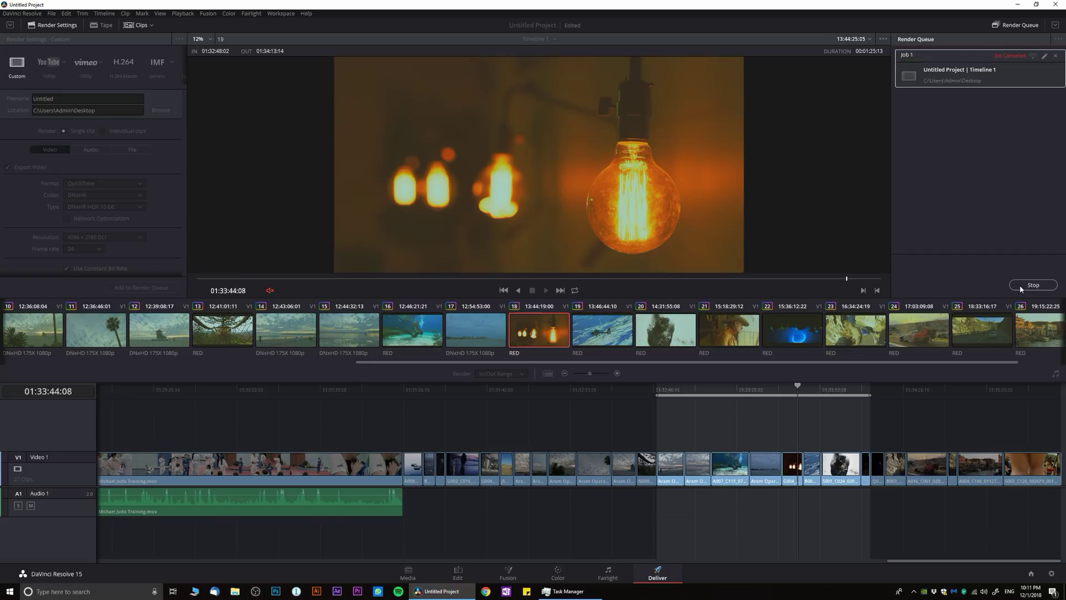